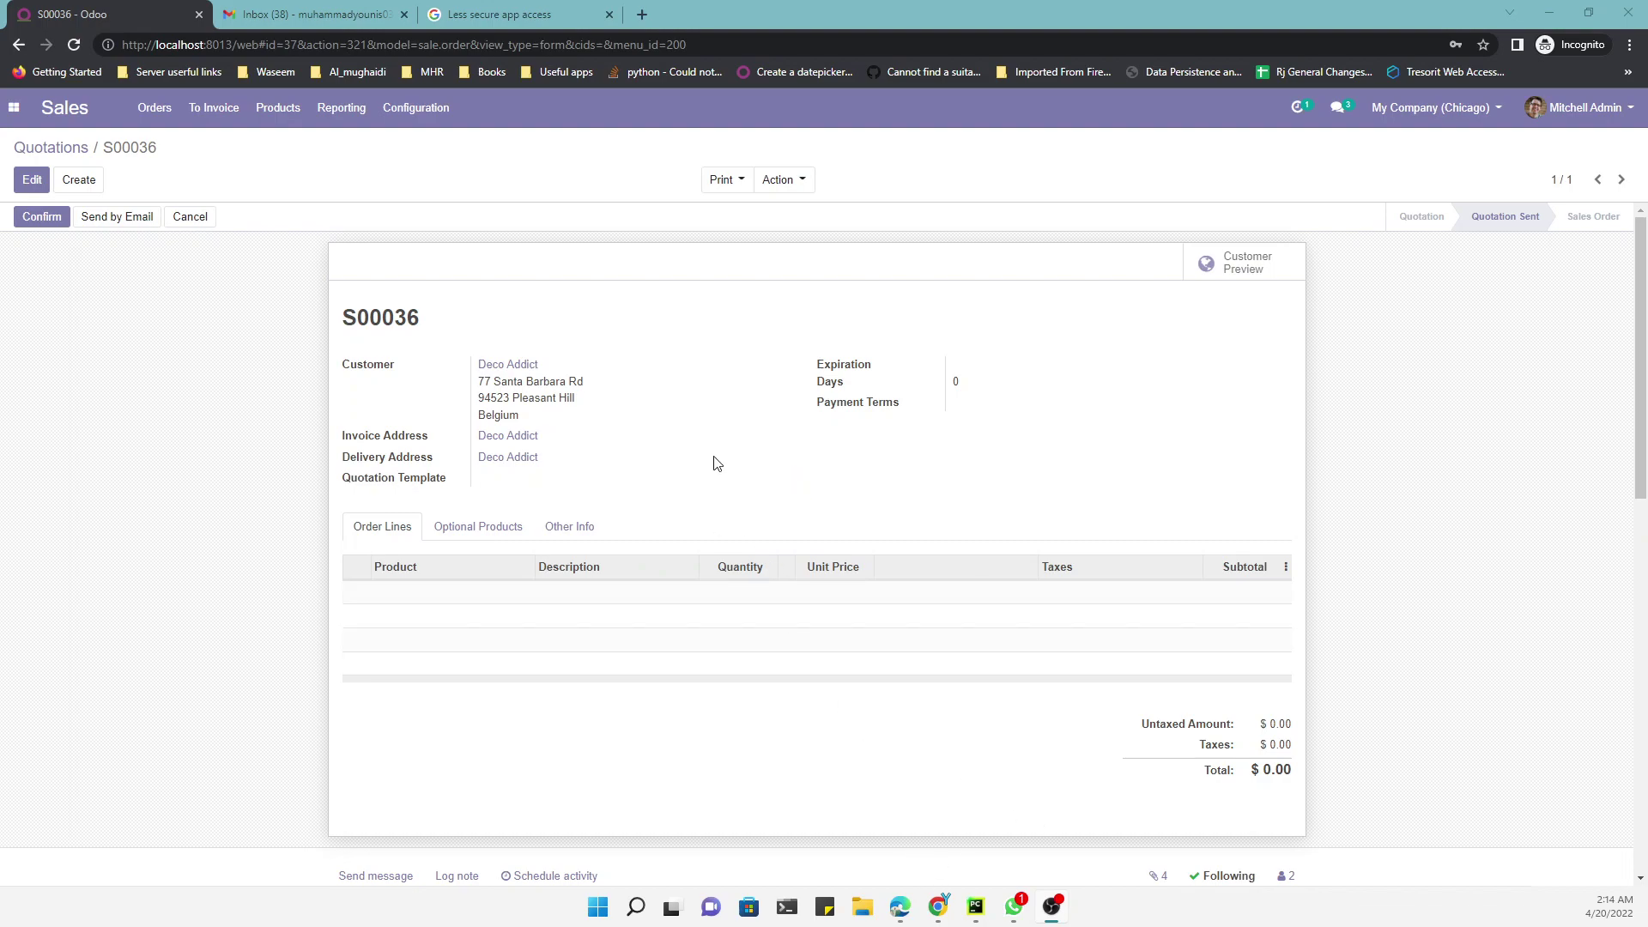
pyautogui.scroll(-5, 716, 461)
pyautogui.scroll(-3, 716, 515)
pyautogui.scroll(8, 719, 535)
# - Send quotation S00036 by email with Odoo Discussions added as a recipient
pyautogui.click(118, 216)
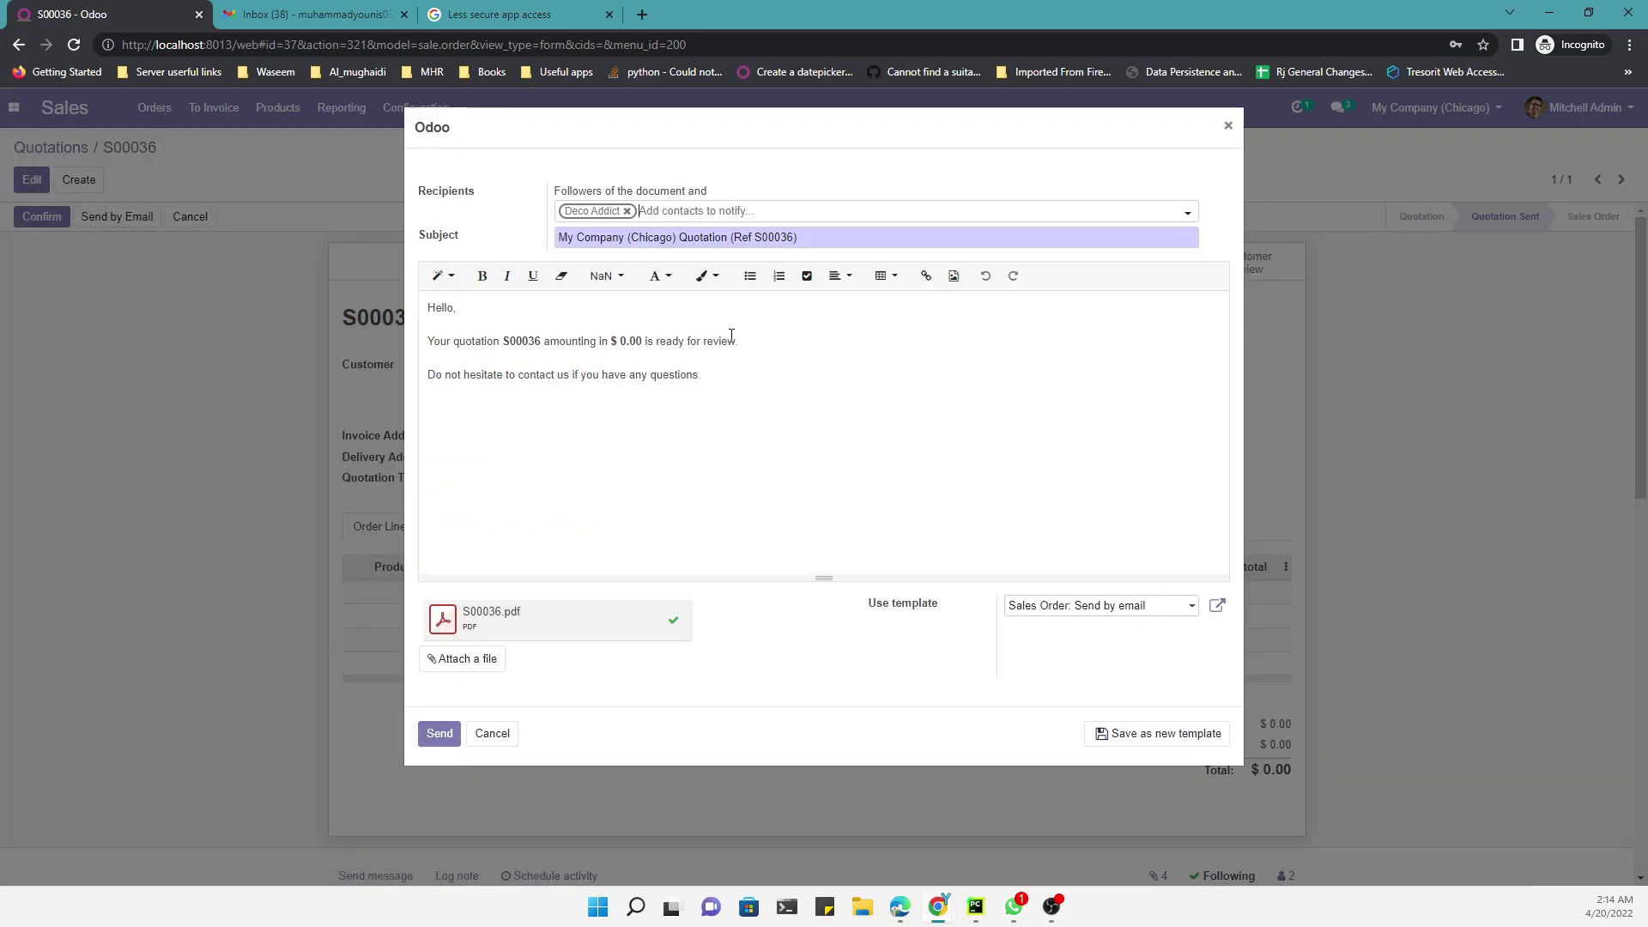
pyautogui.click(715, 211)
pyautogui.write('odoo')
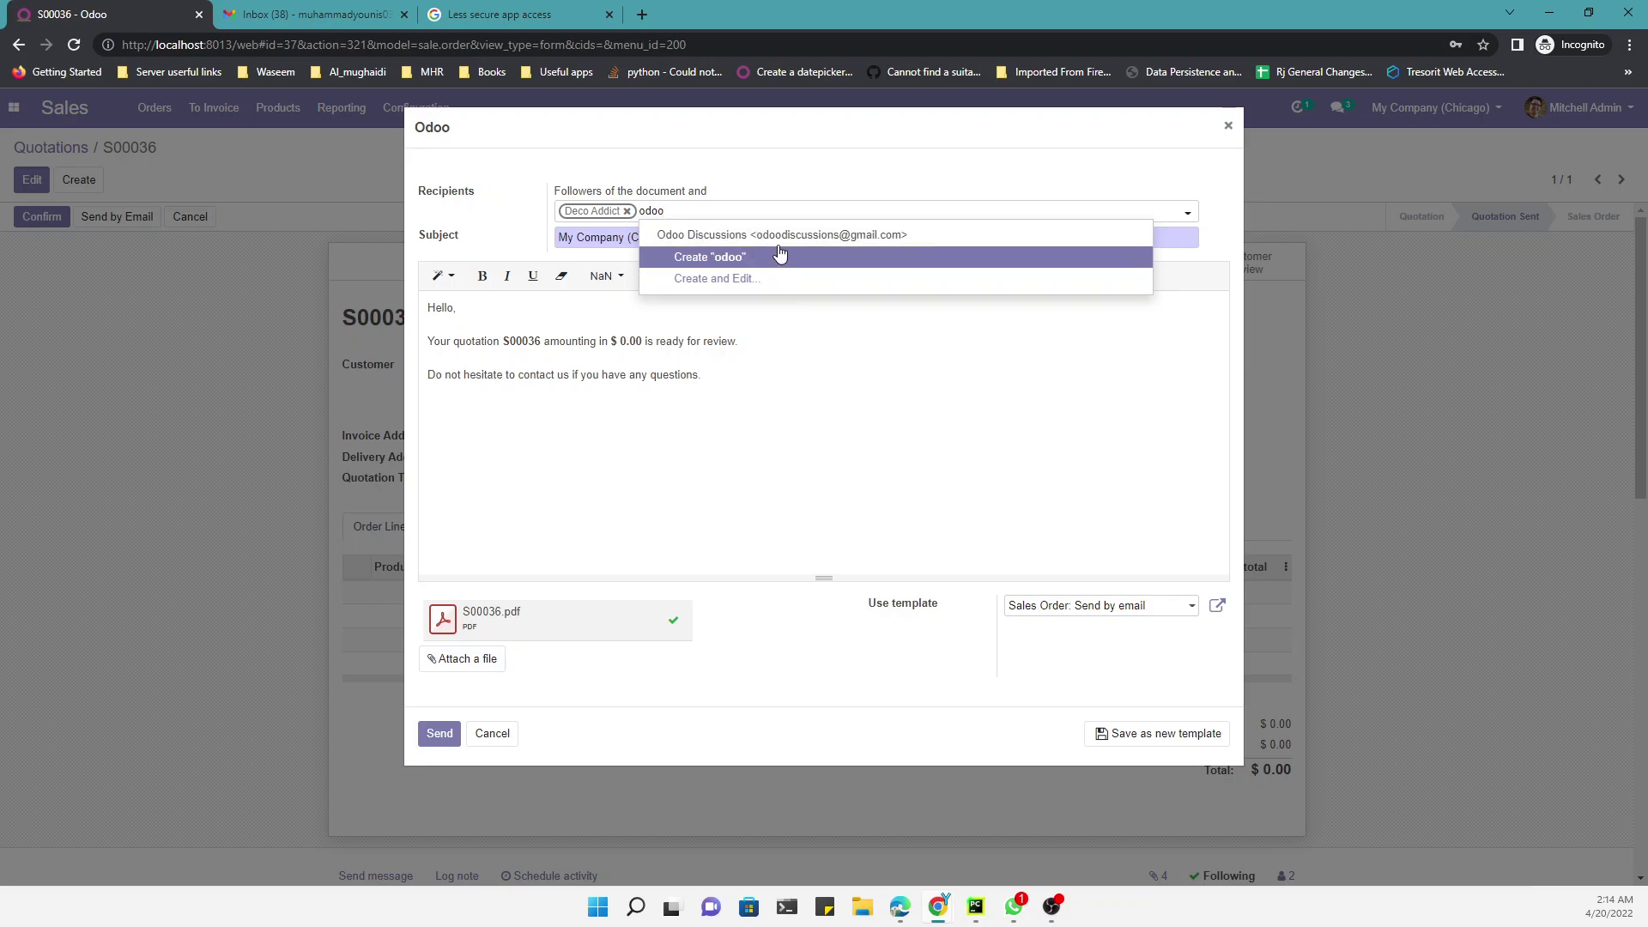
pyautogui.press('Escape')
pyautogui.press('Return')
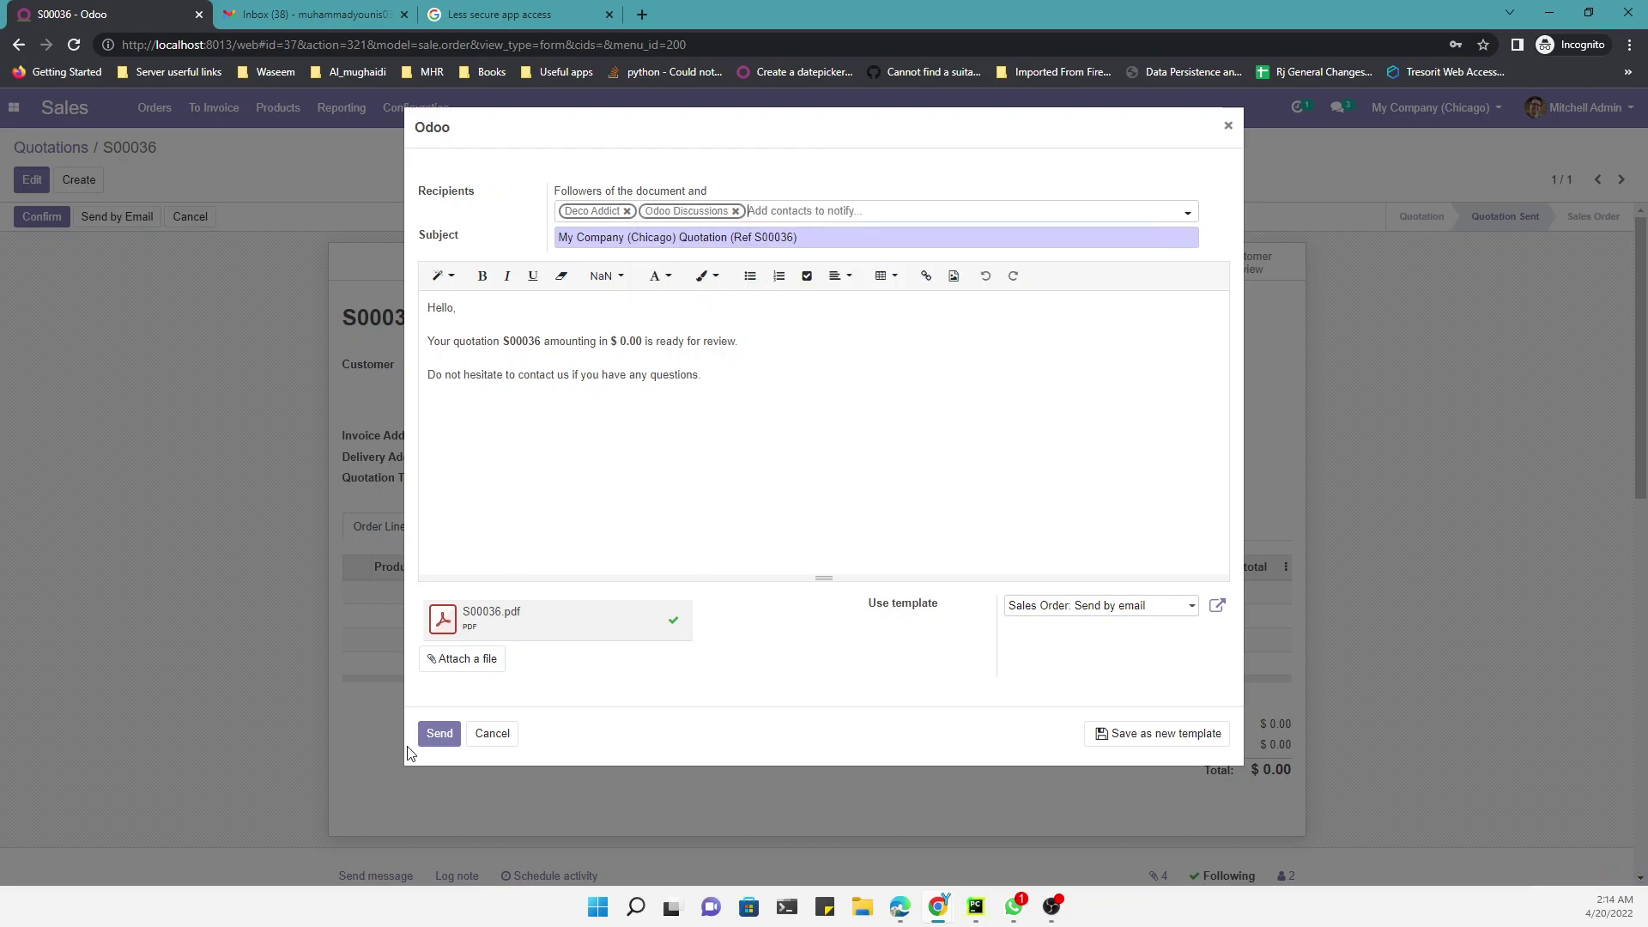
pyautogui.click(440, 733)
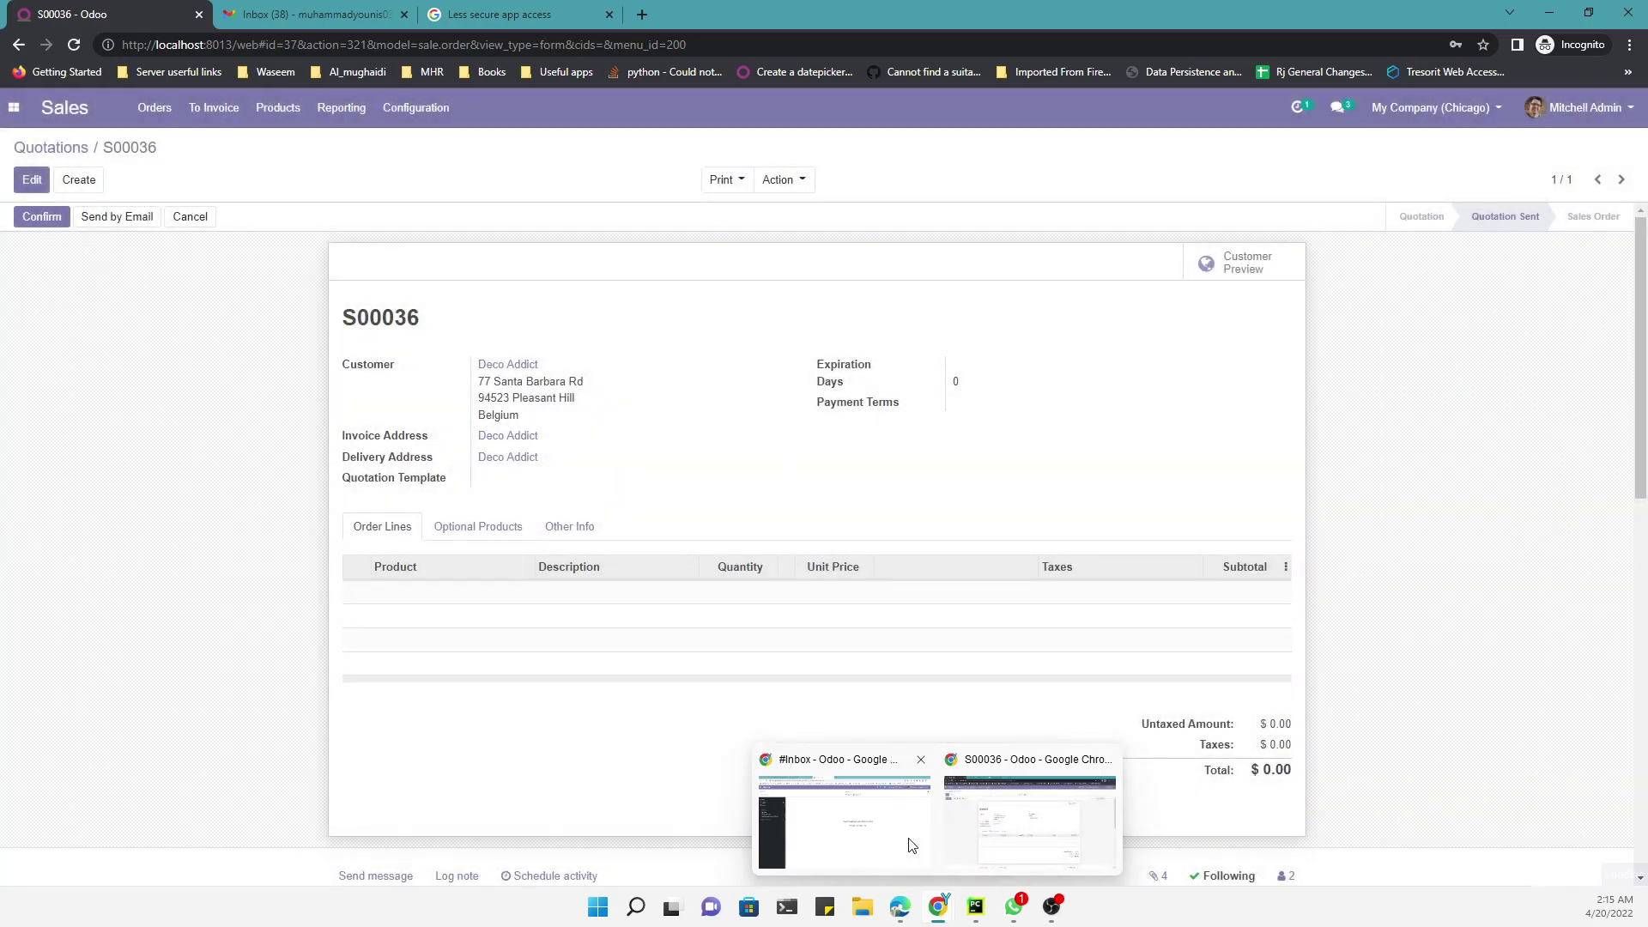
# - Switch to Gmail, open the Spam folder, and reload to fetch the quotation email
pyautogui.click(844, 824)
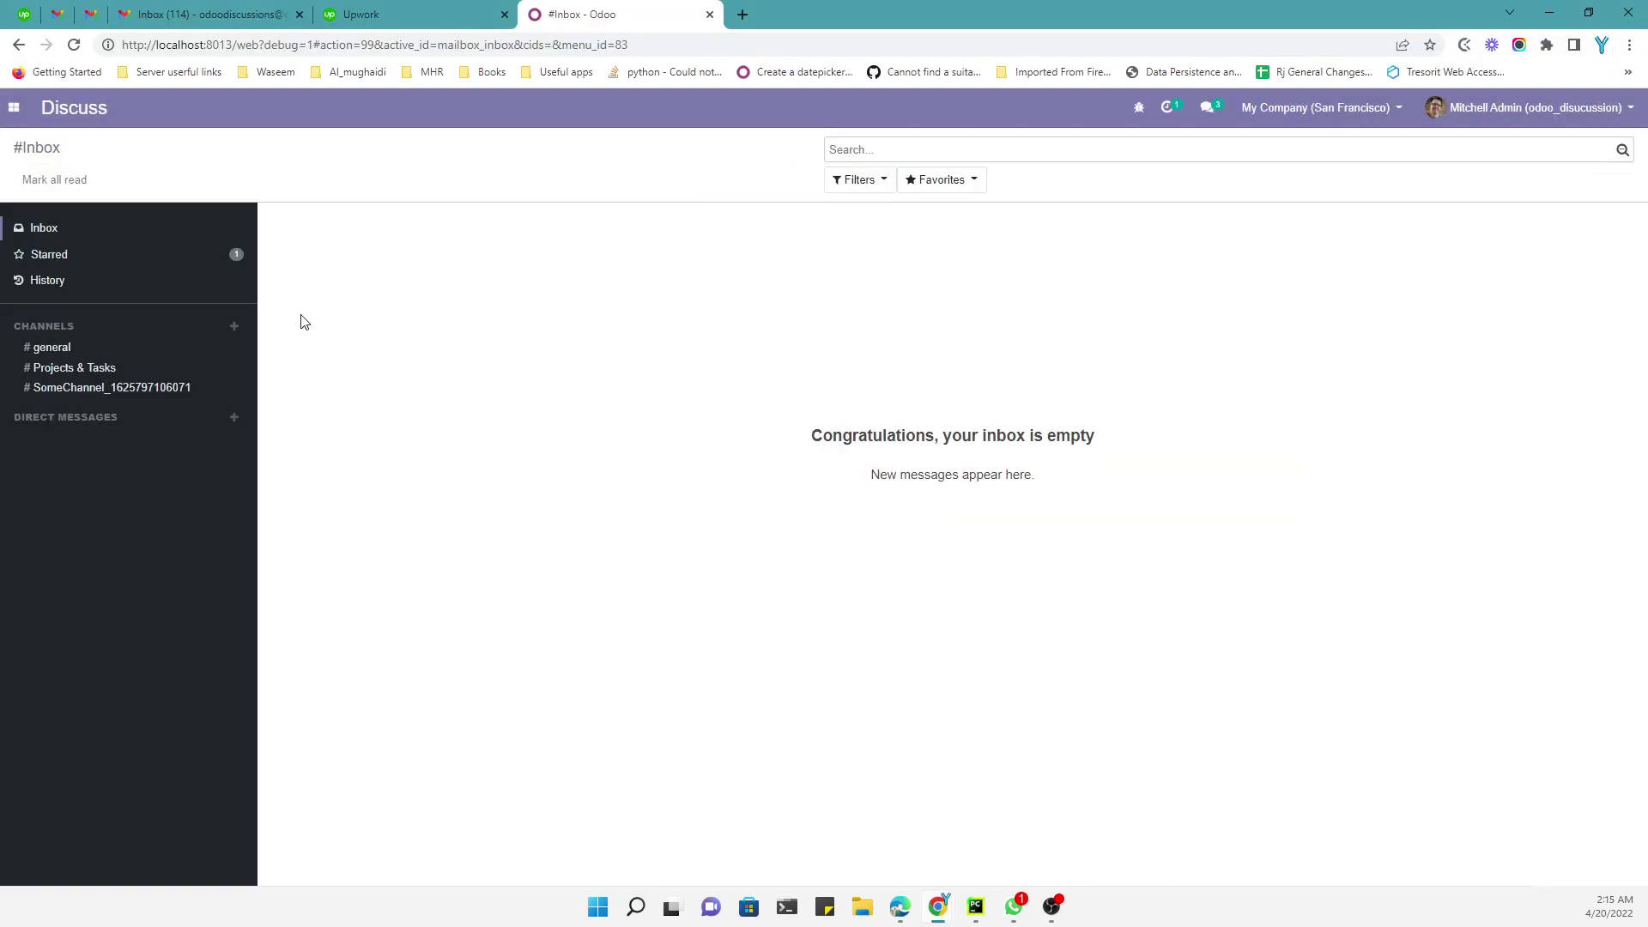
pyautogui.click(149, 15)
pyautogui.click(68, 399)
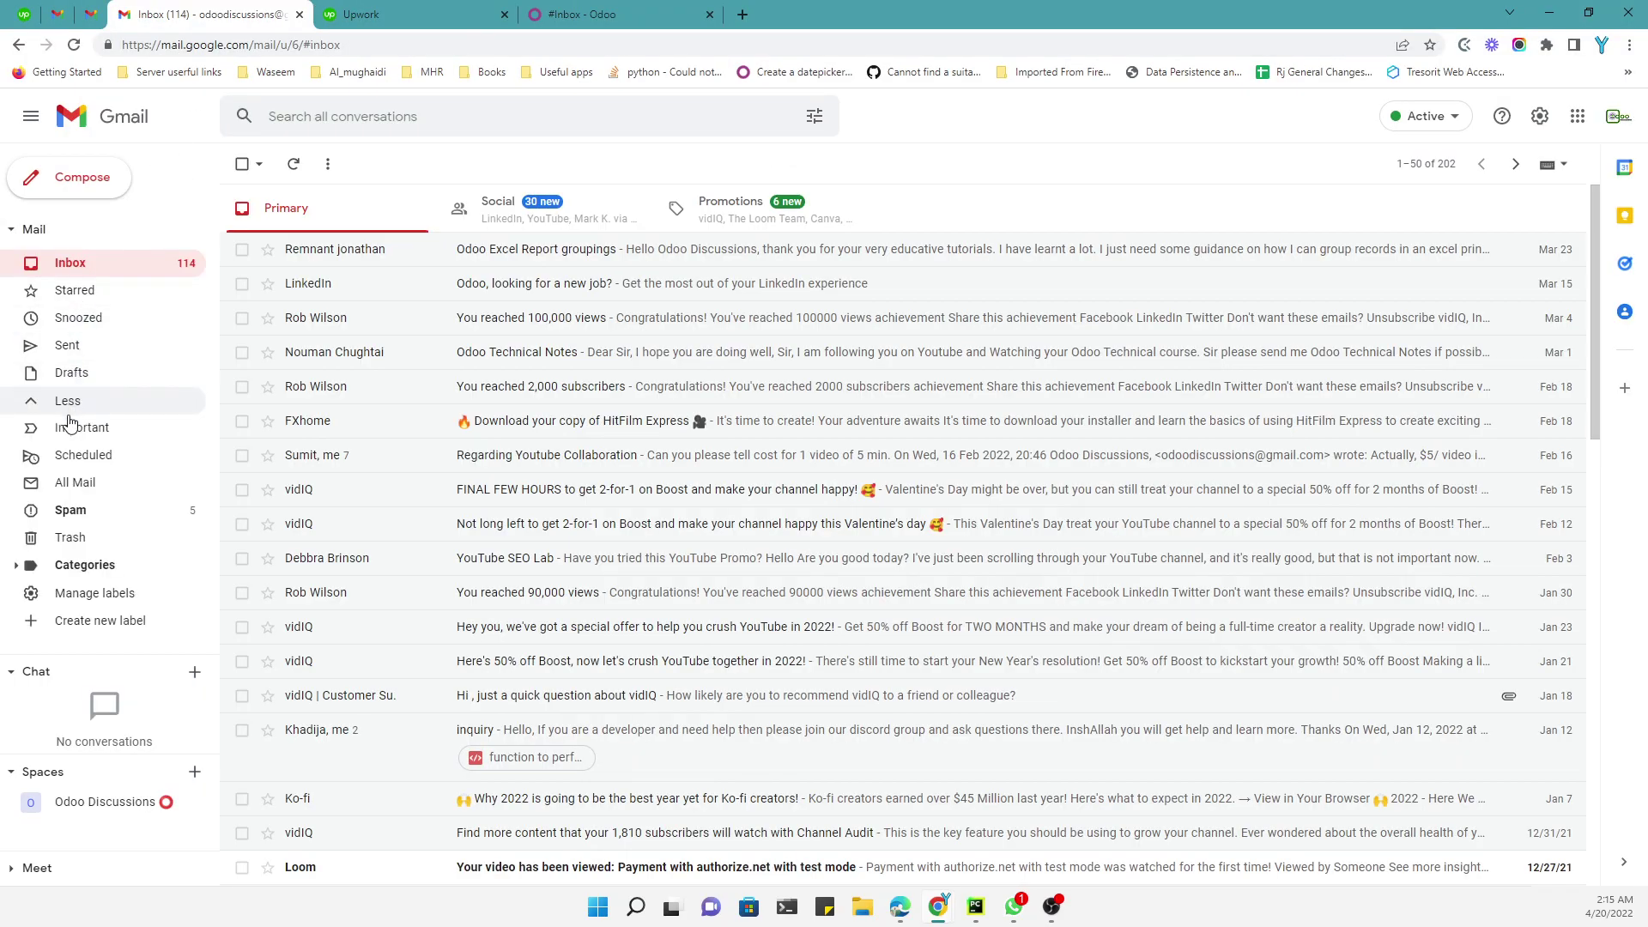
pyautogui.click(69, 510)
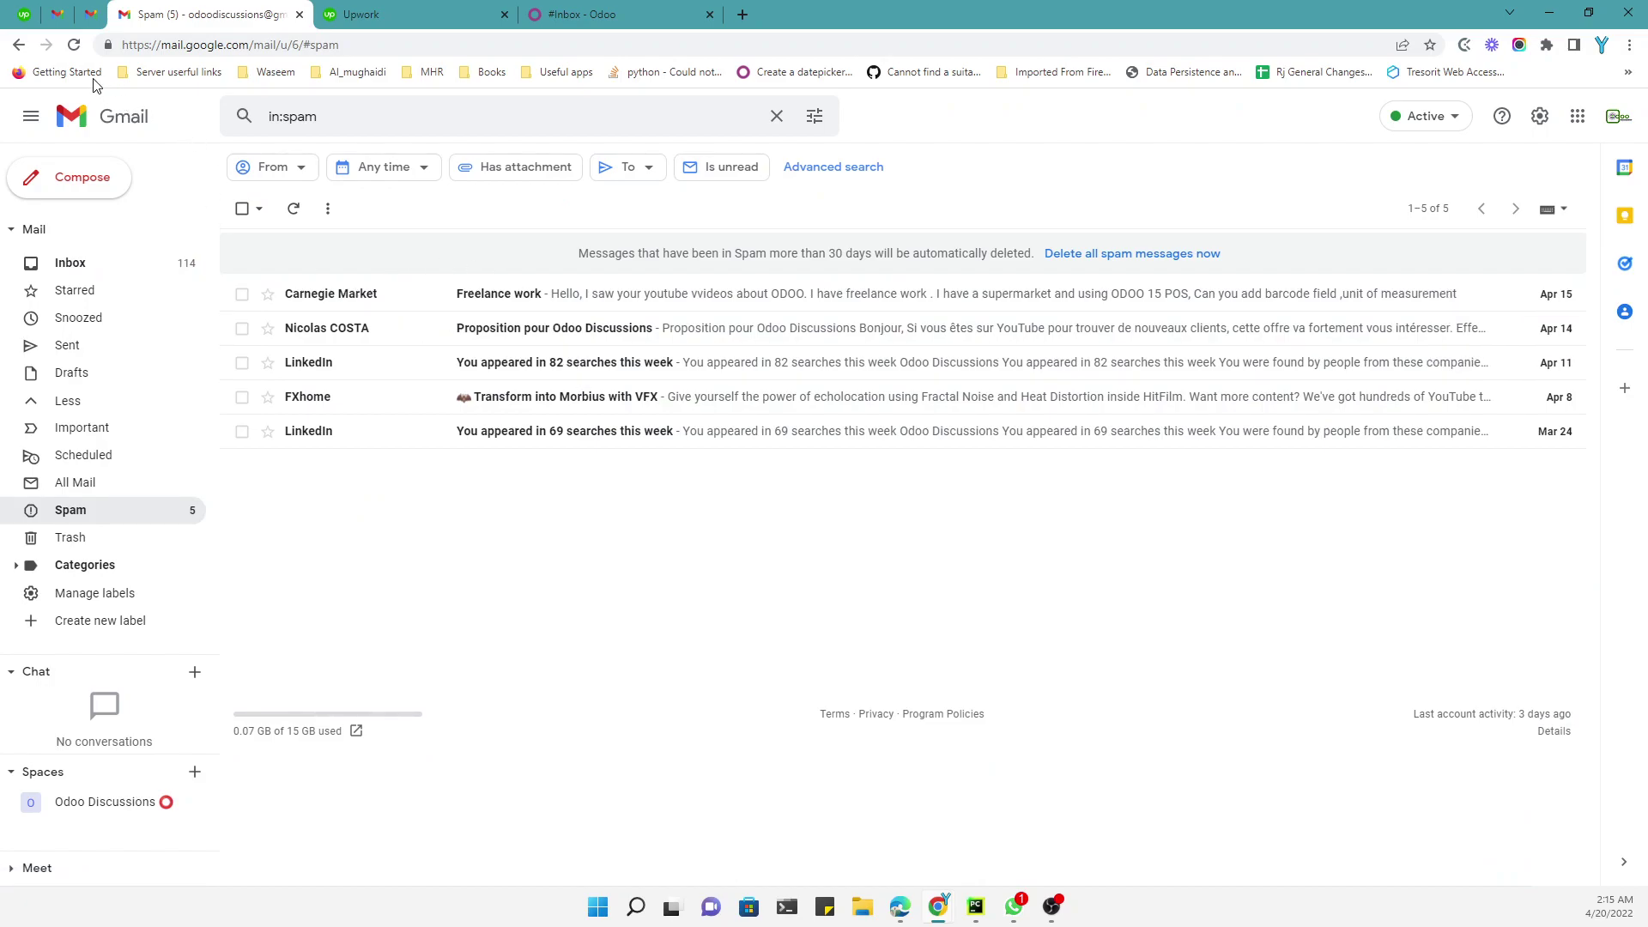
pyautogui.click(75, 45)
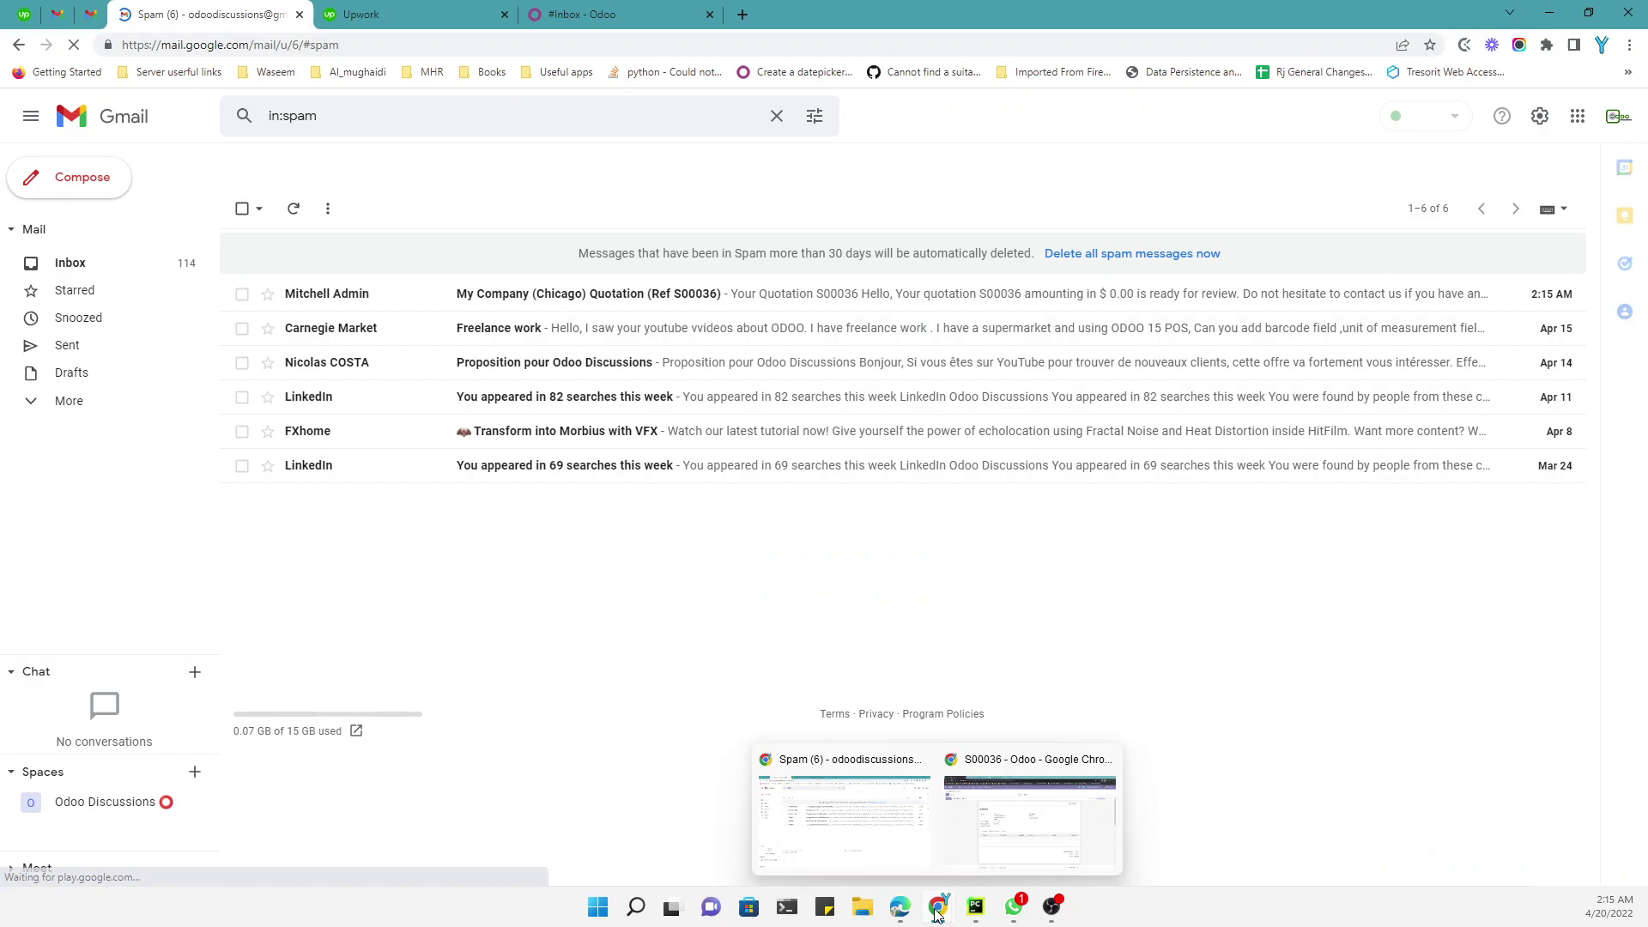
# - Read the Quotation (Ref S00036) email's logo and footer, then return to the Odoo inbox
pyautogui.click(466, 294)
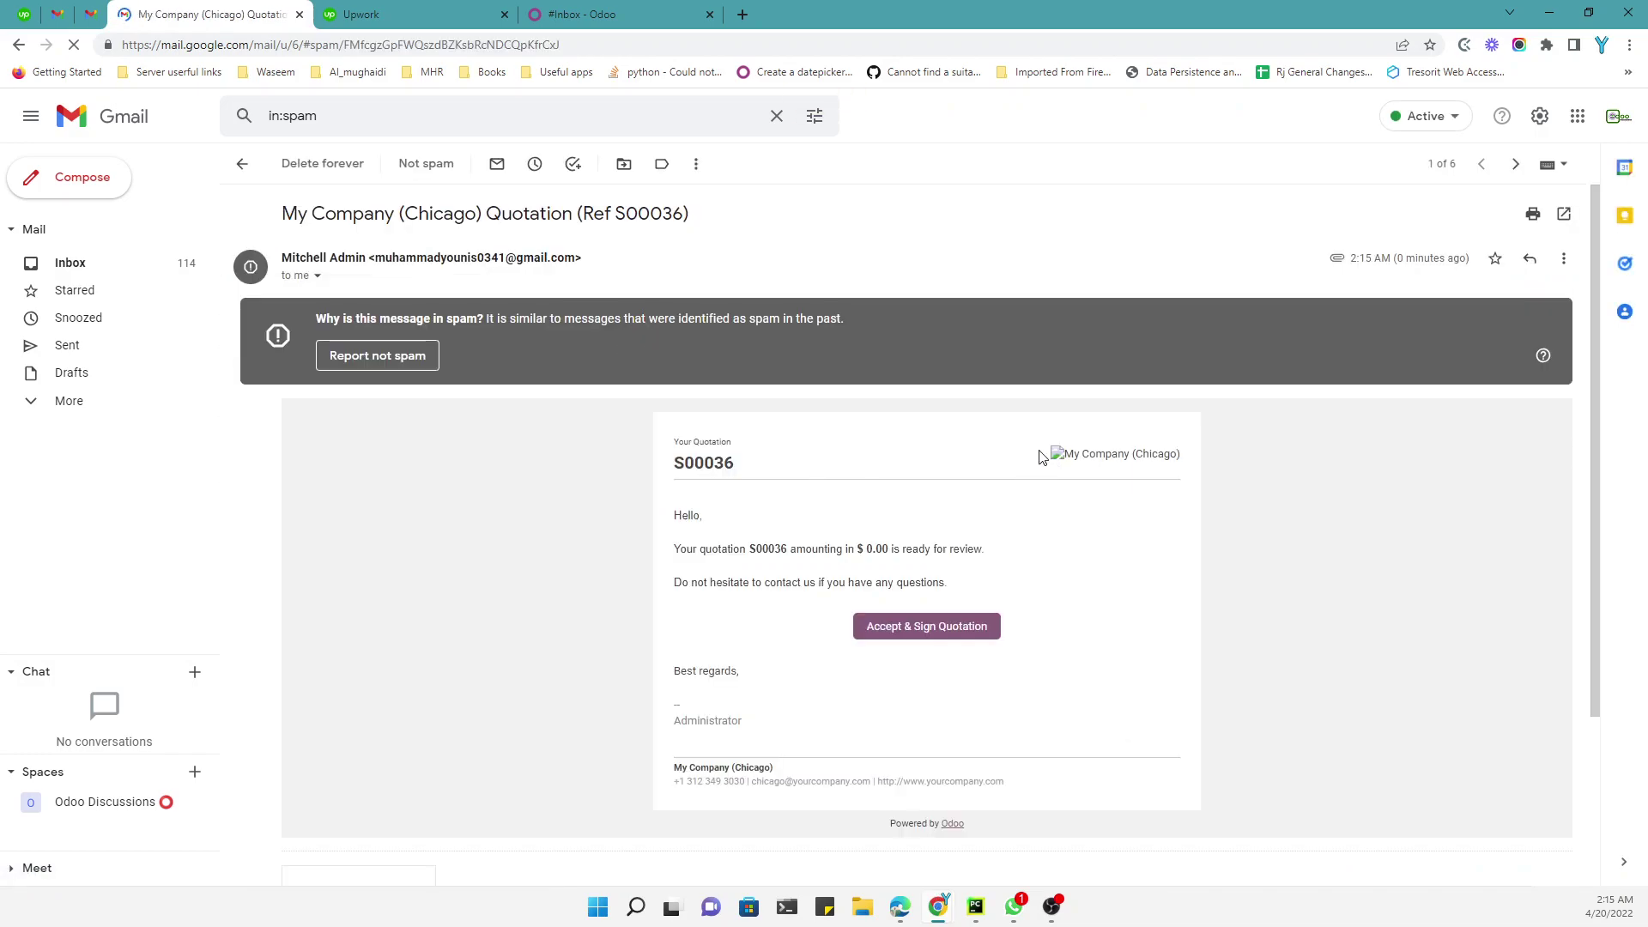
pyautogui.hotkey('ctrl', 'a')
pyautogui.click(734, 466)
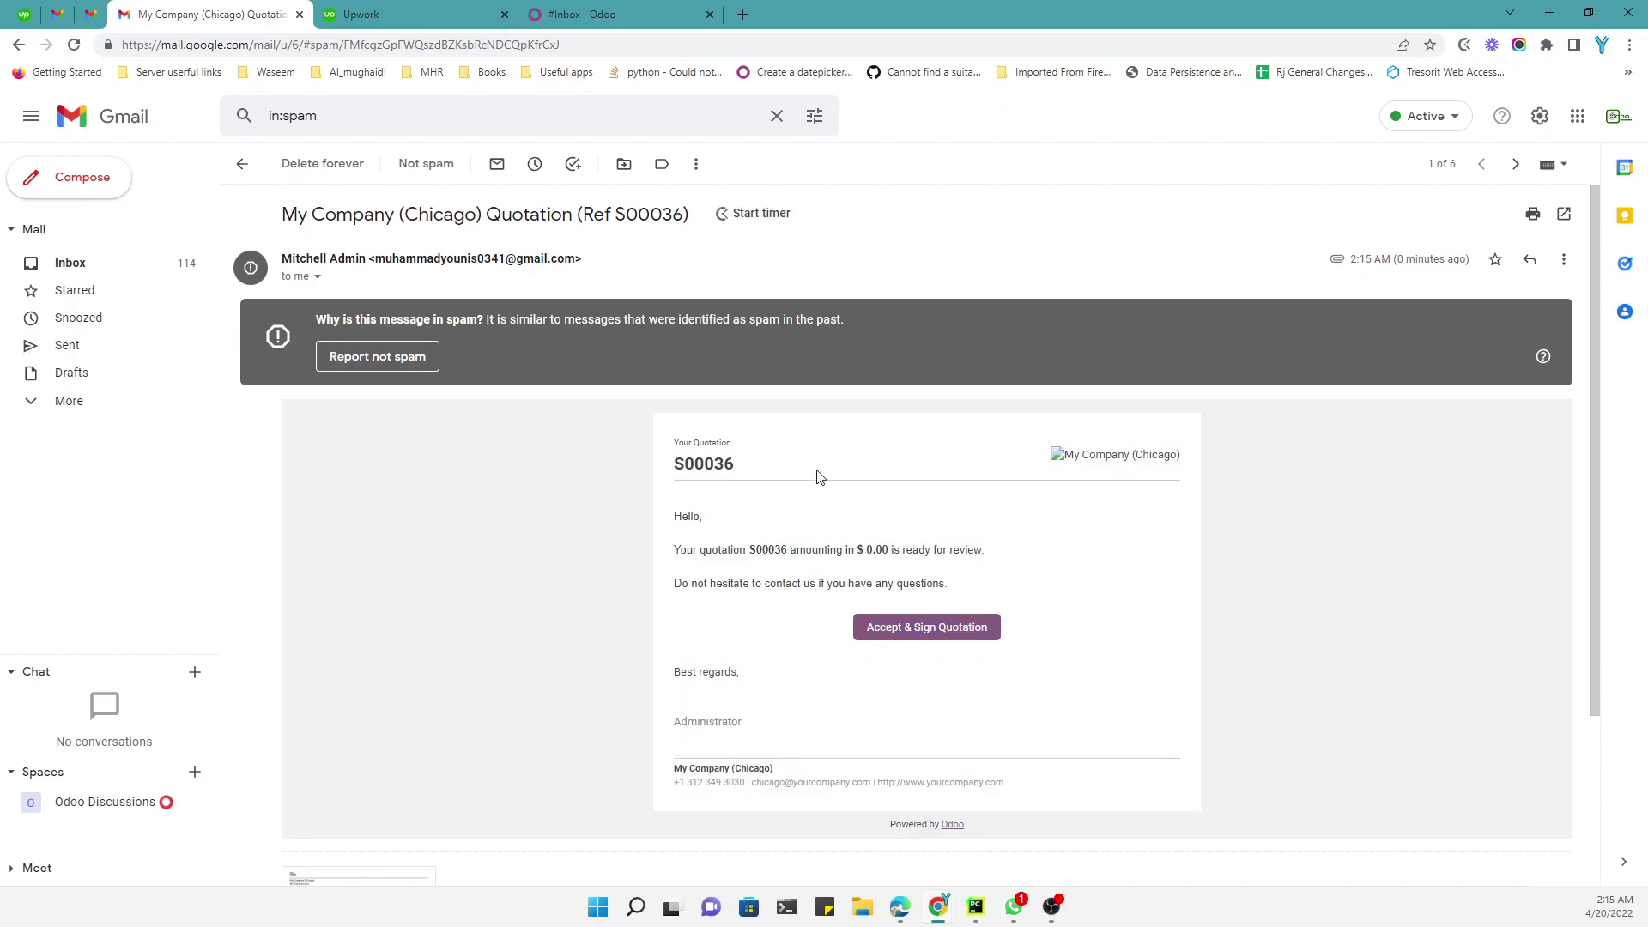
pyautogui.moveTo(674, 461); pyautogui.dragTo(952, 586)
pyautogui.click(1117, 431)
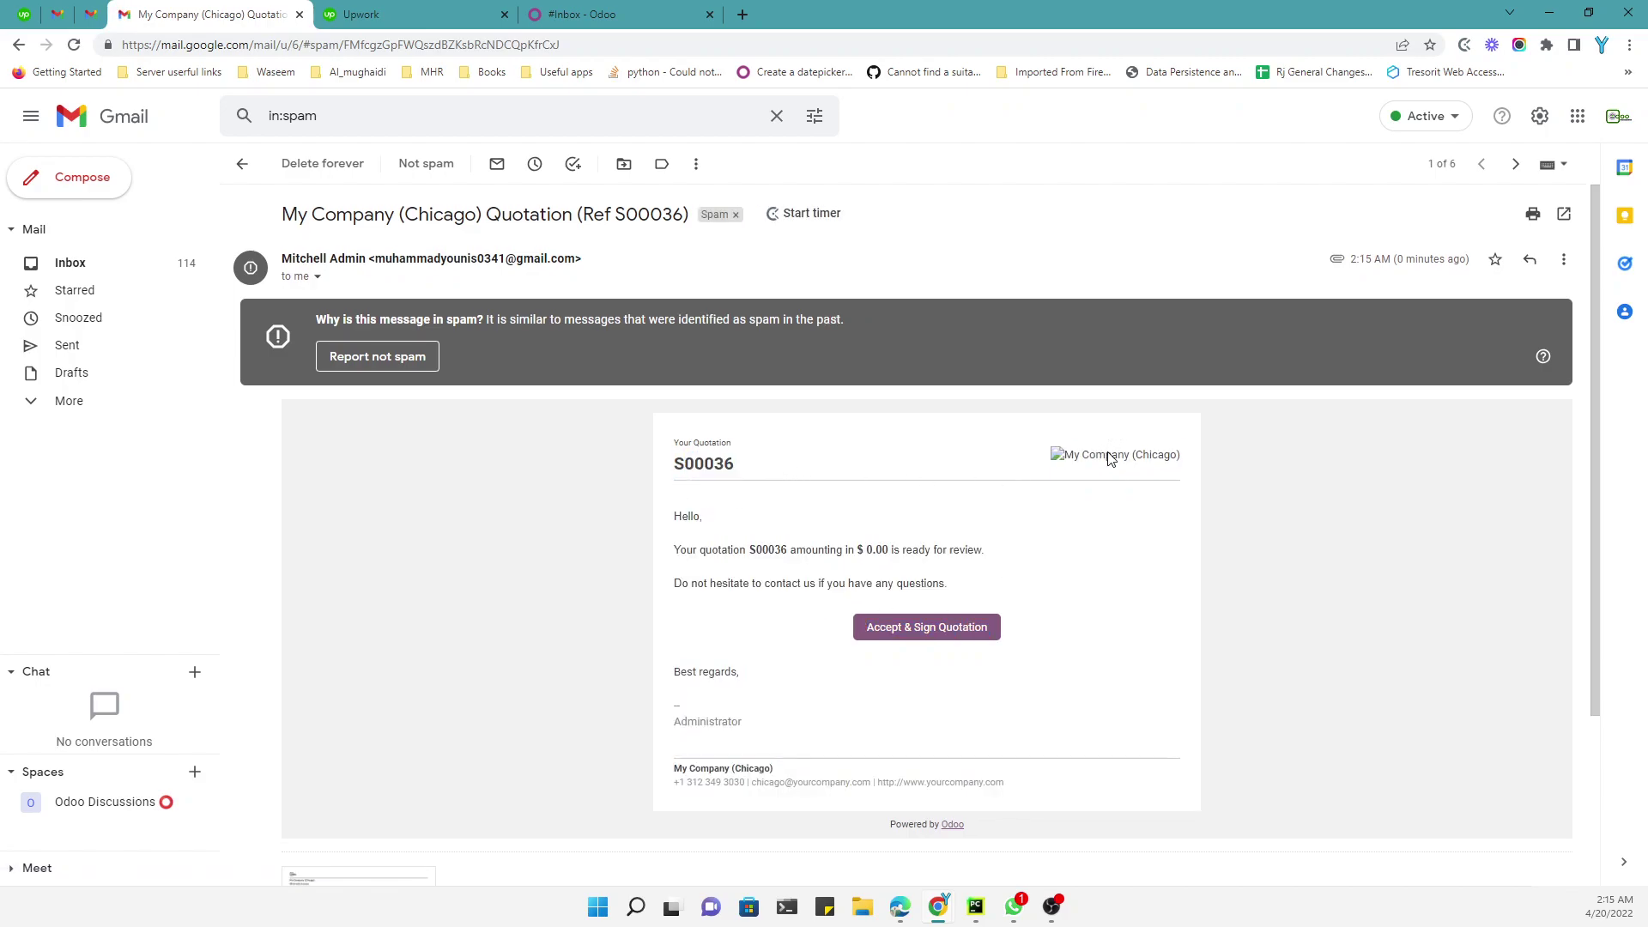
pyautogui.scroll(-1, 1017, 476)
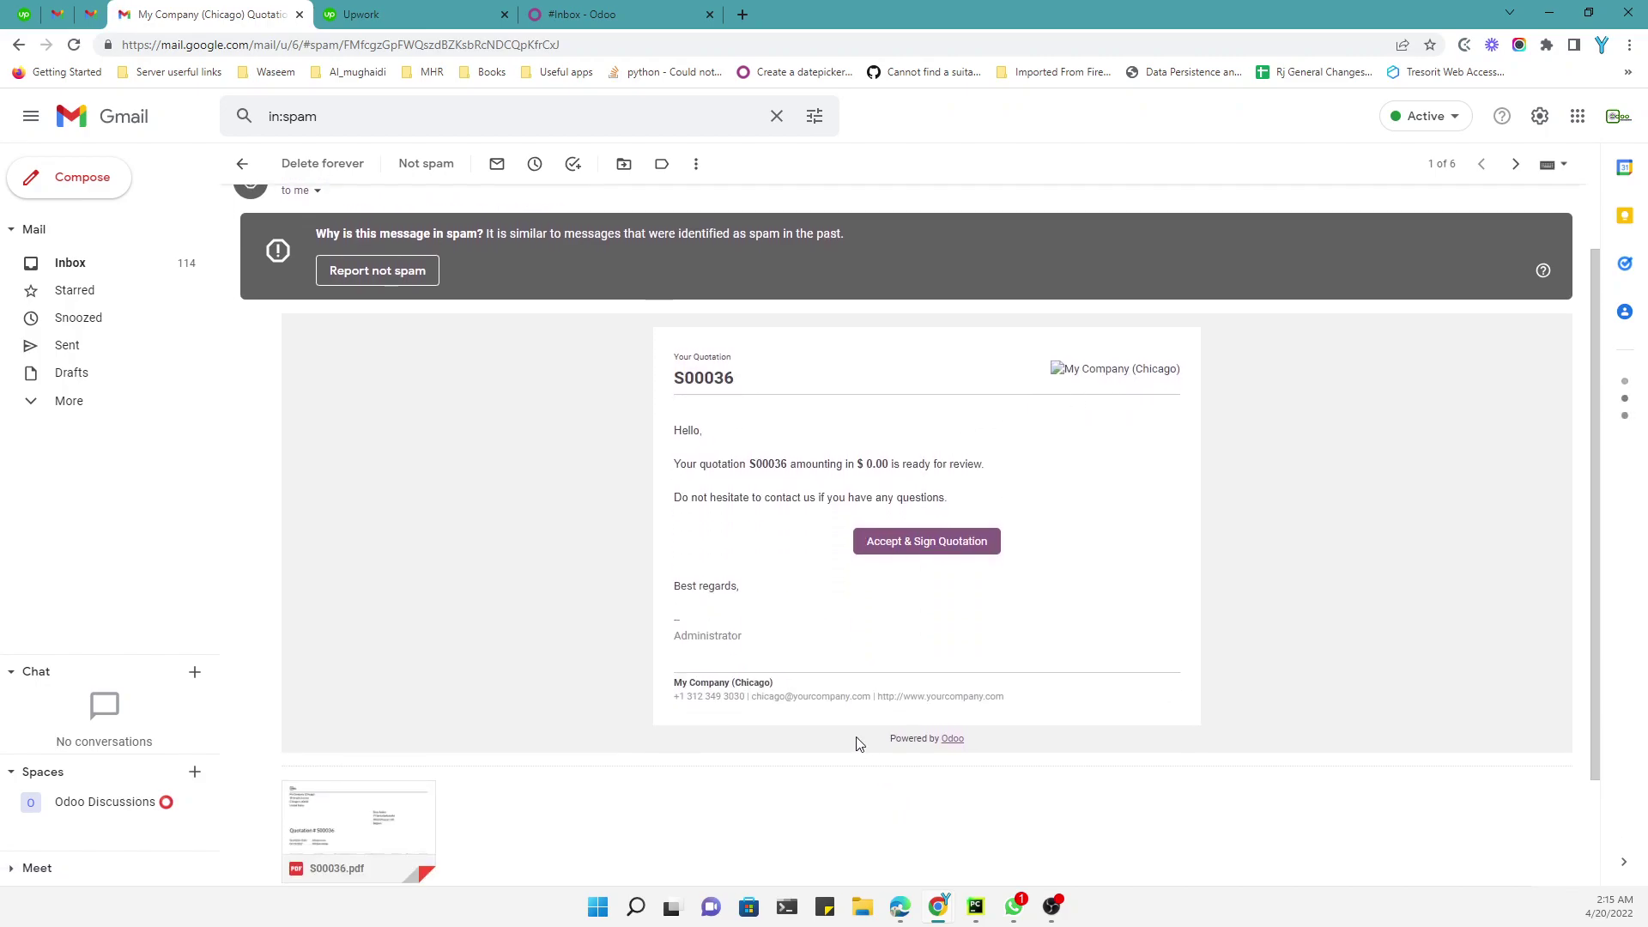
pyautogui.moveTo(860, 744); pyautogui.dragTo(1014, 741)
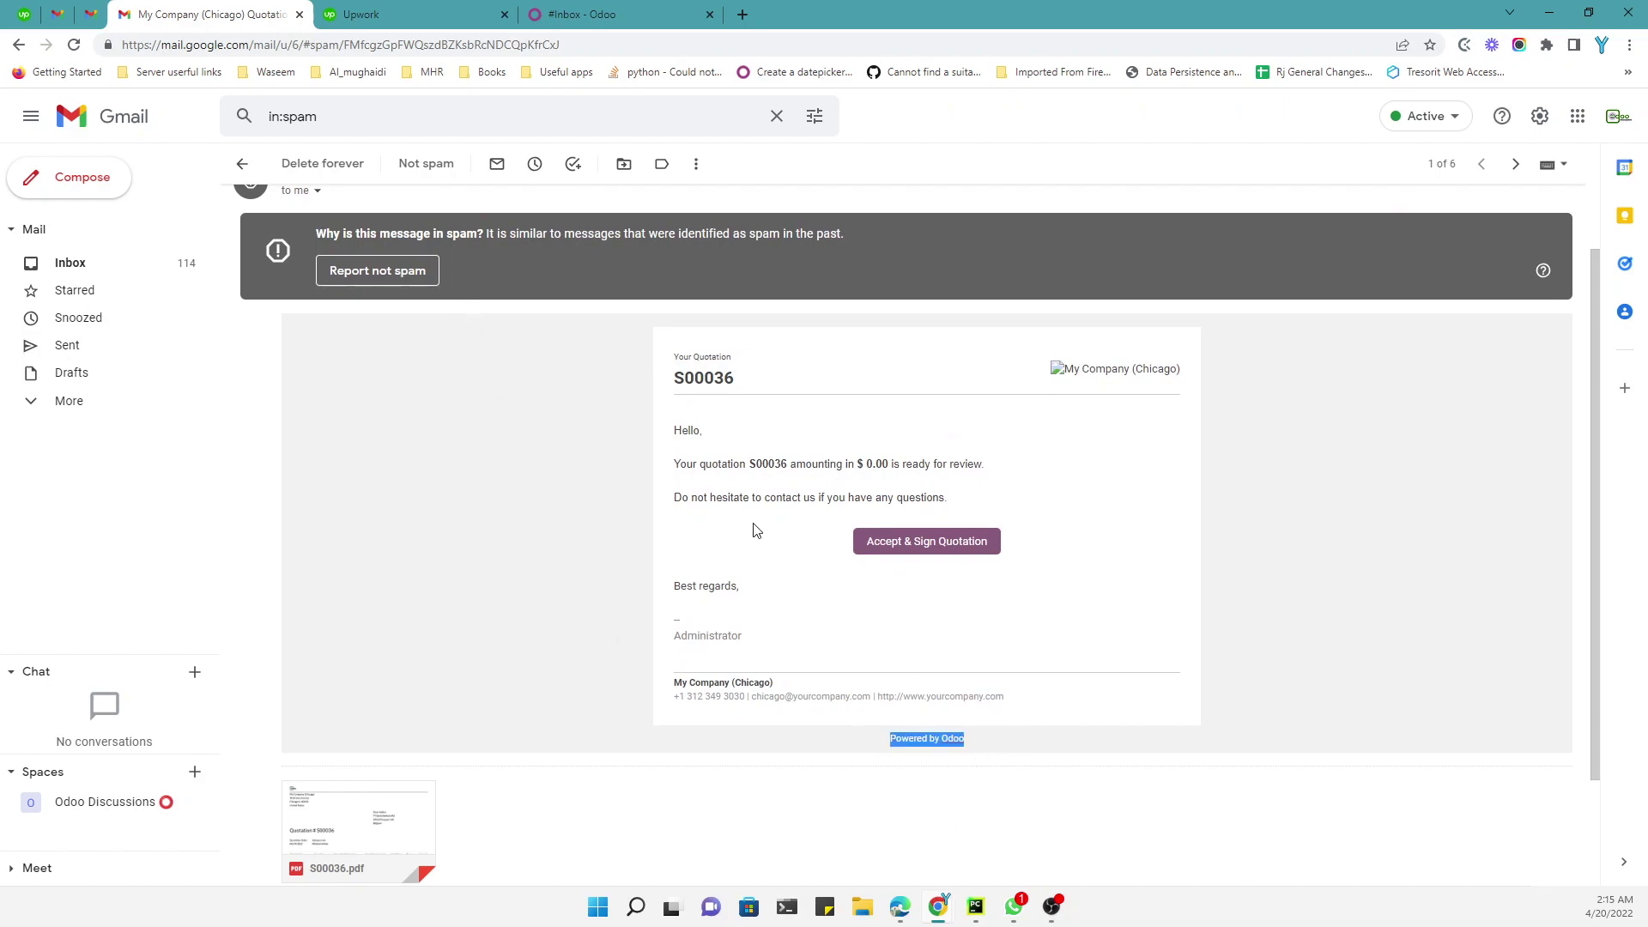
pyautogui.scroll(2, 756, 528)
pyautogui.click(605, 13)
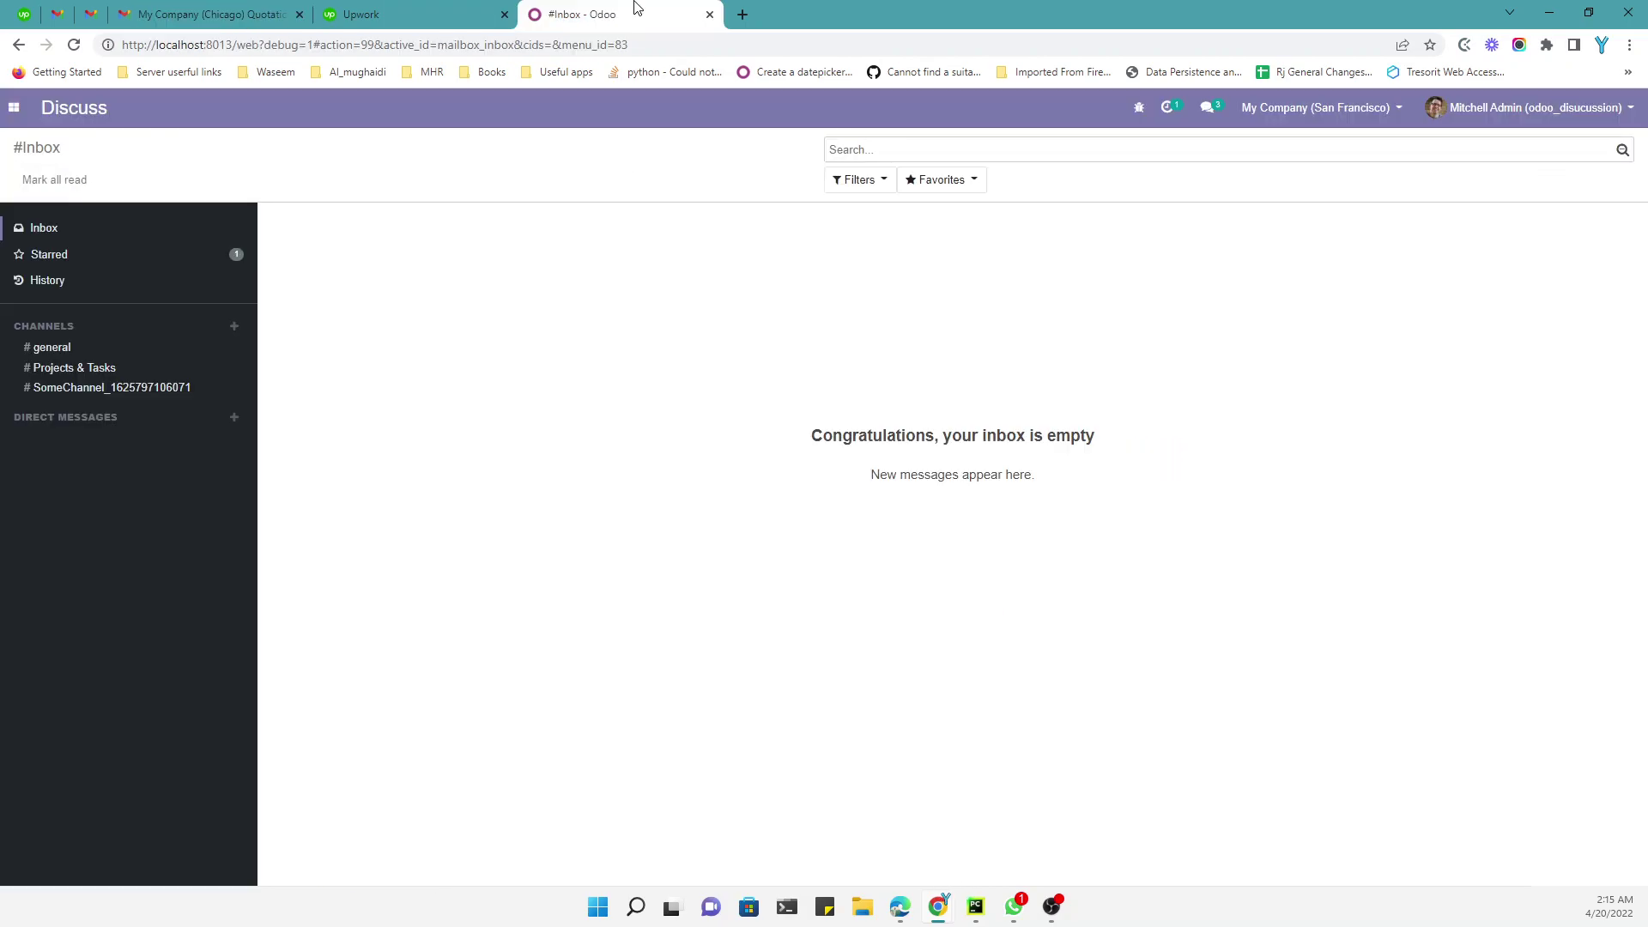
# - Open Settings and check the technical options and the debug part of the address
pyautogui.click(13, 107)
pyautogui.click(48, 365)
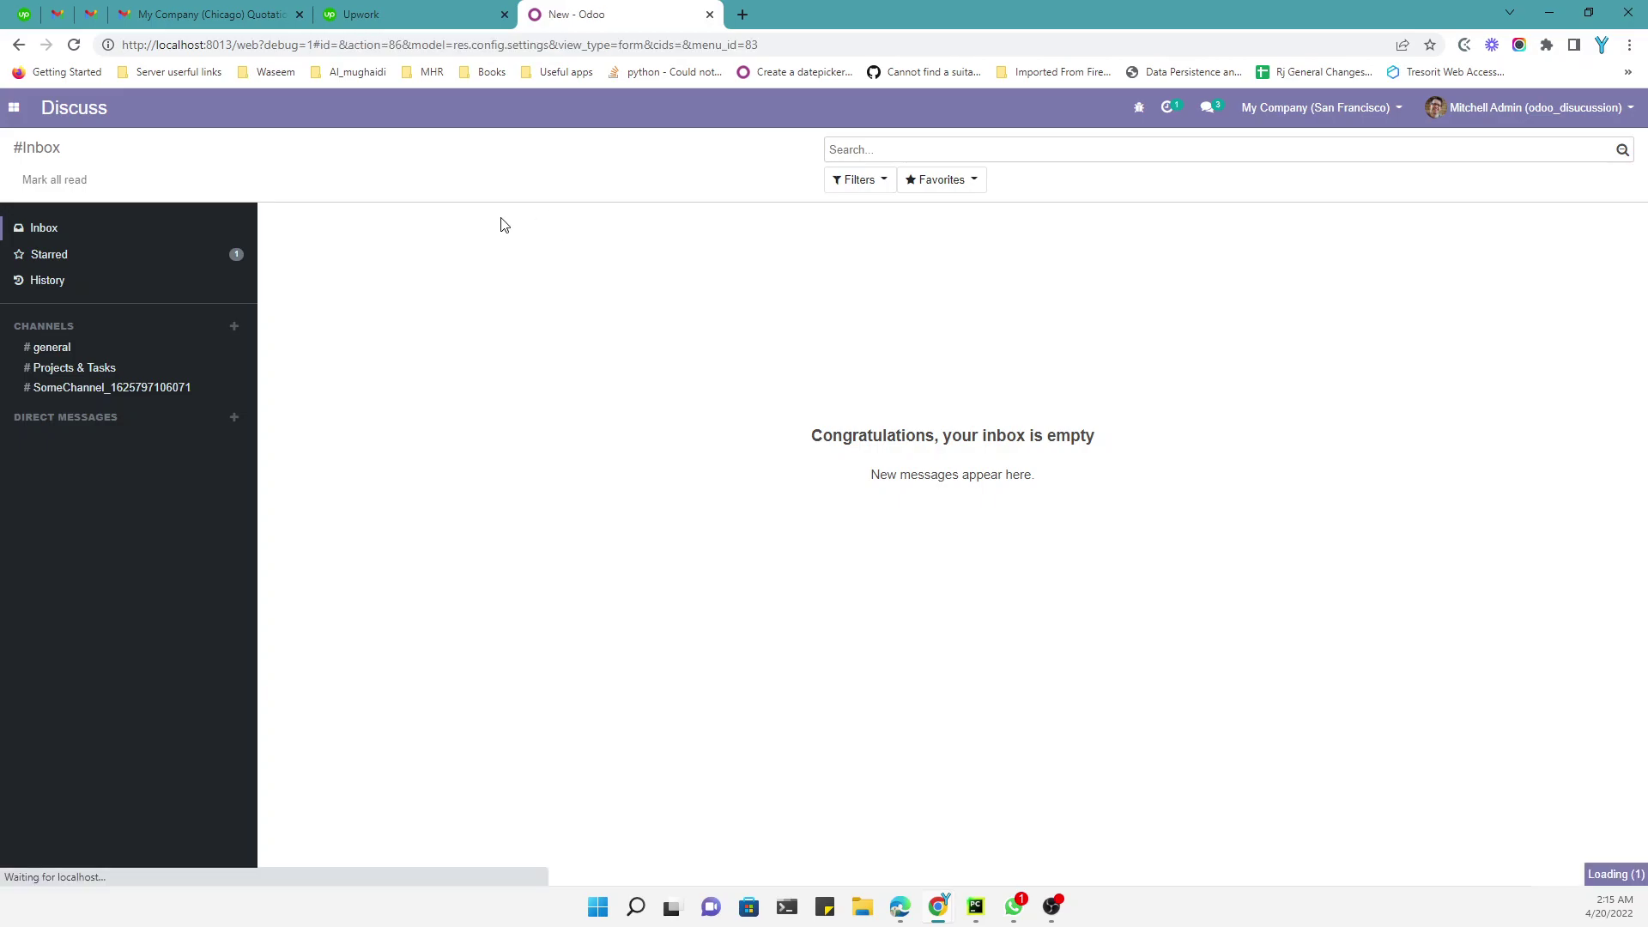
pyautogui.click(476, 109)
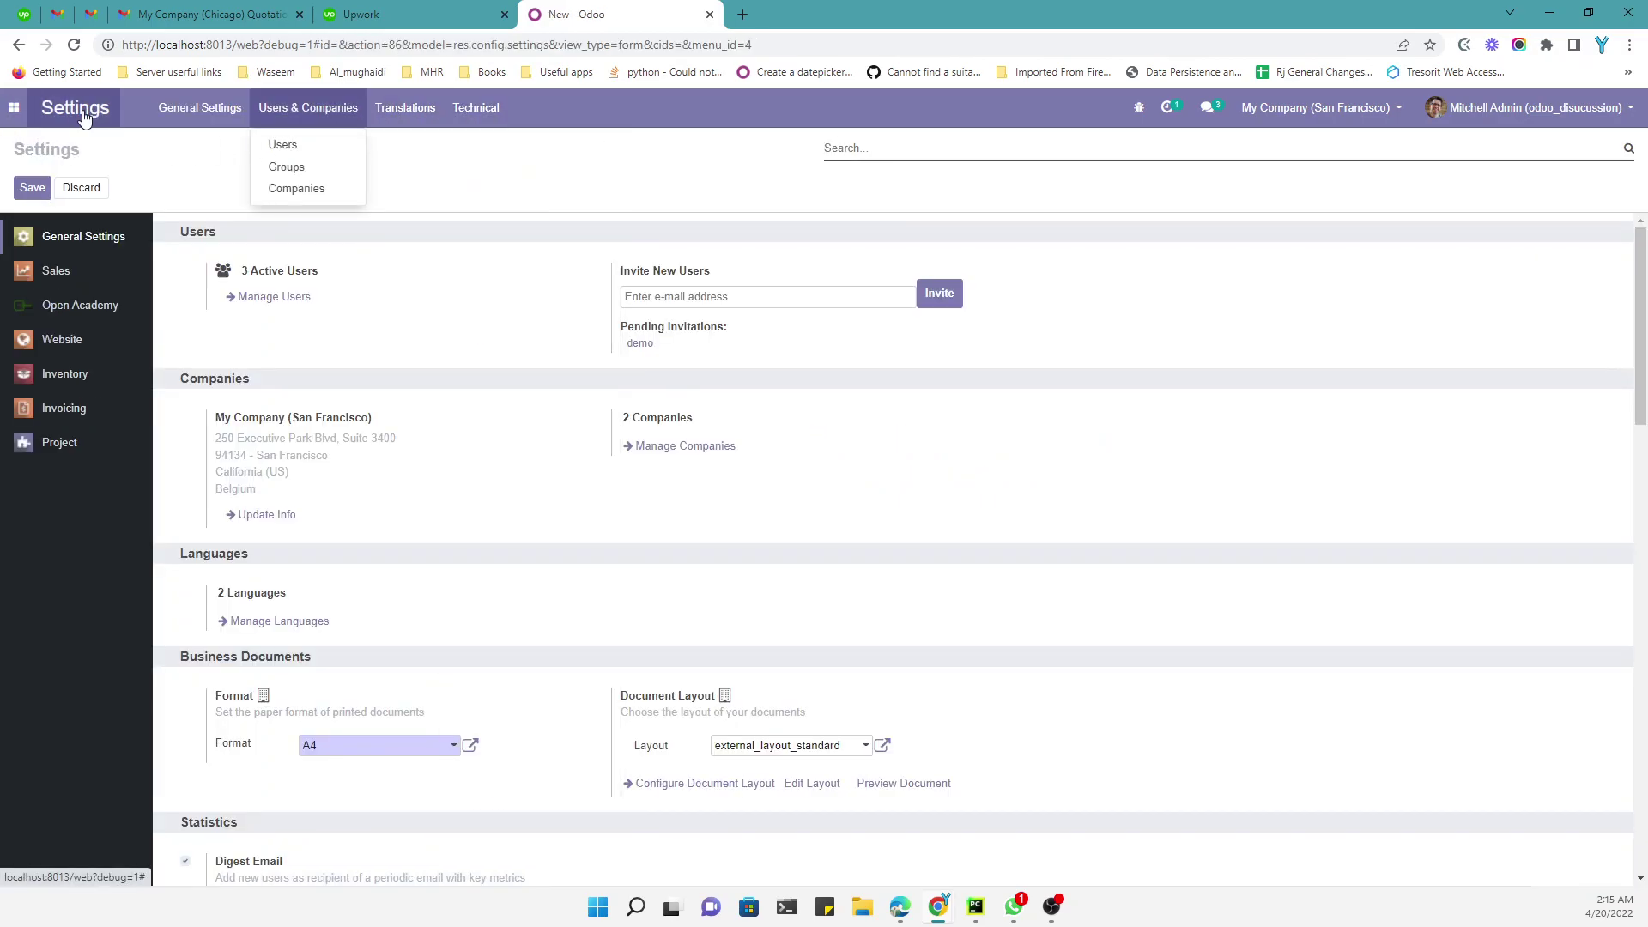
pyautogui.click(39, 135)
pyautogui.moveTo(262, 47); pyautogui.dragTo(323, 46)
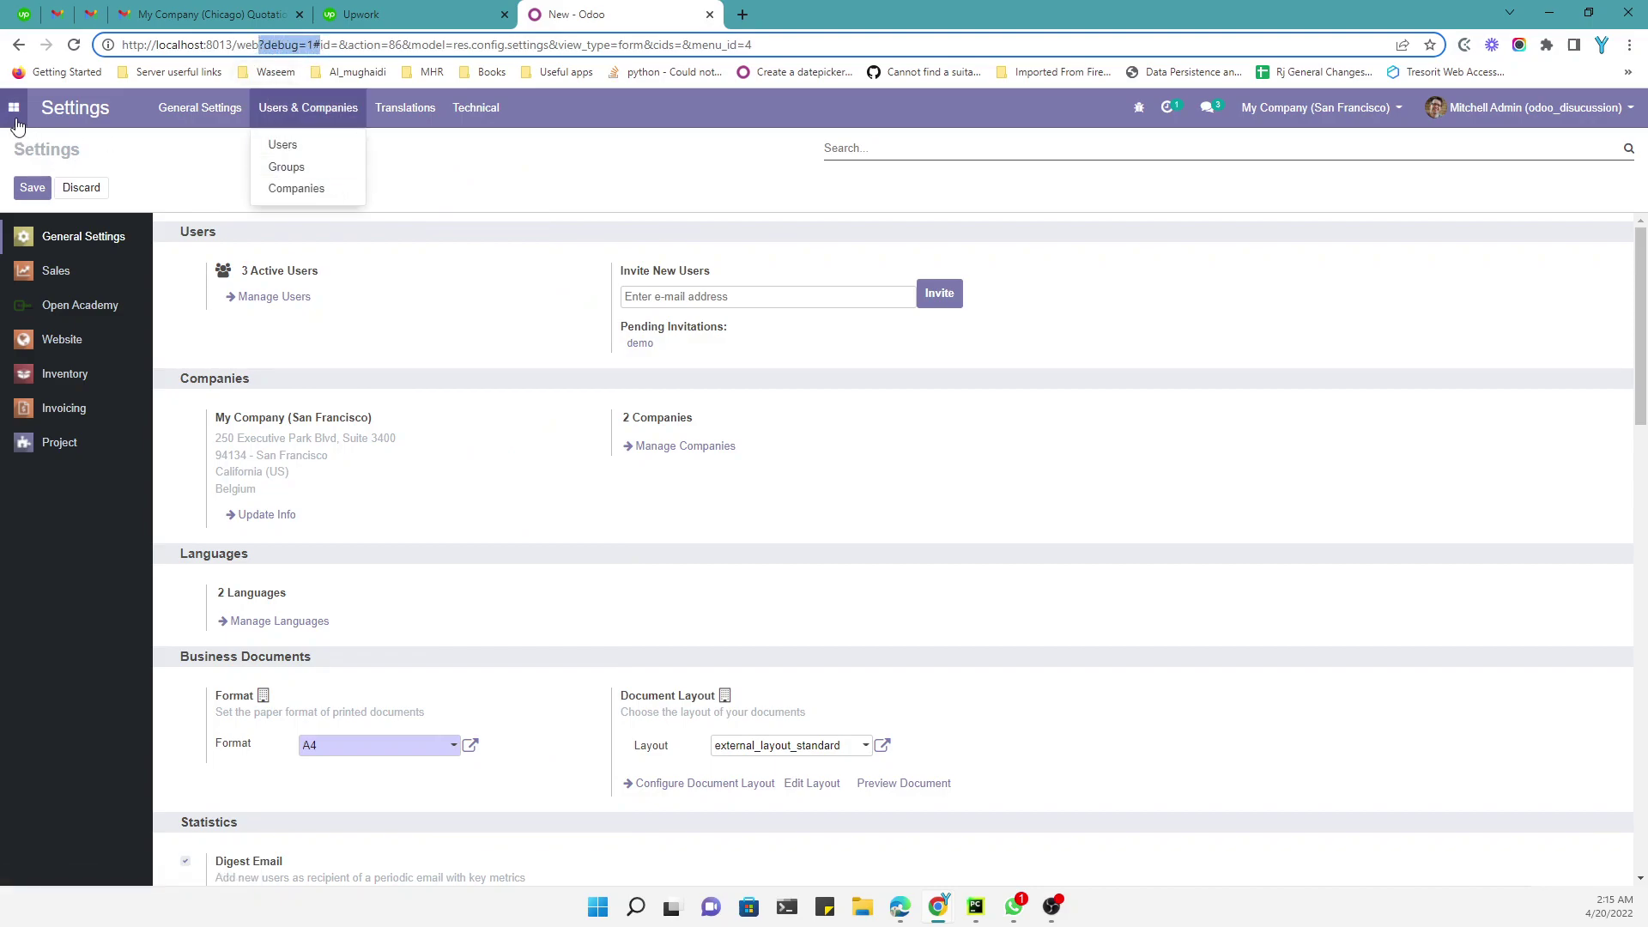
# - Filter the technical Views list by 'Mail' and open 'Mail: Pay Now mail notification template'
pyautogui.click(15, 107)
pyautogui.click(475, 107)
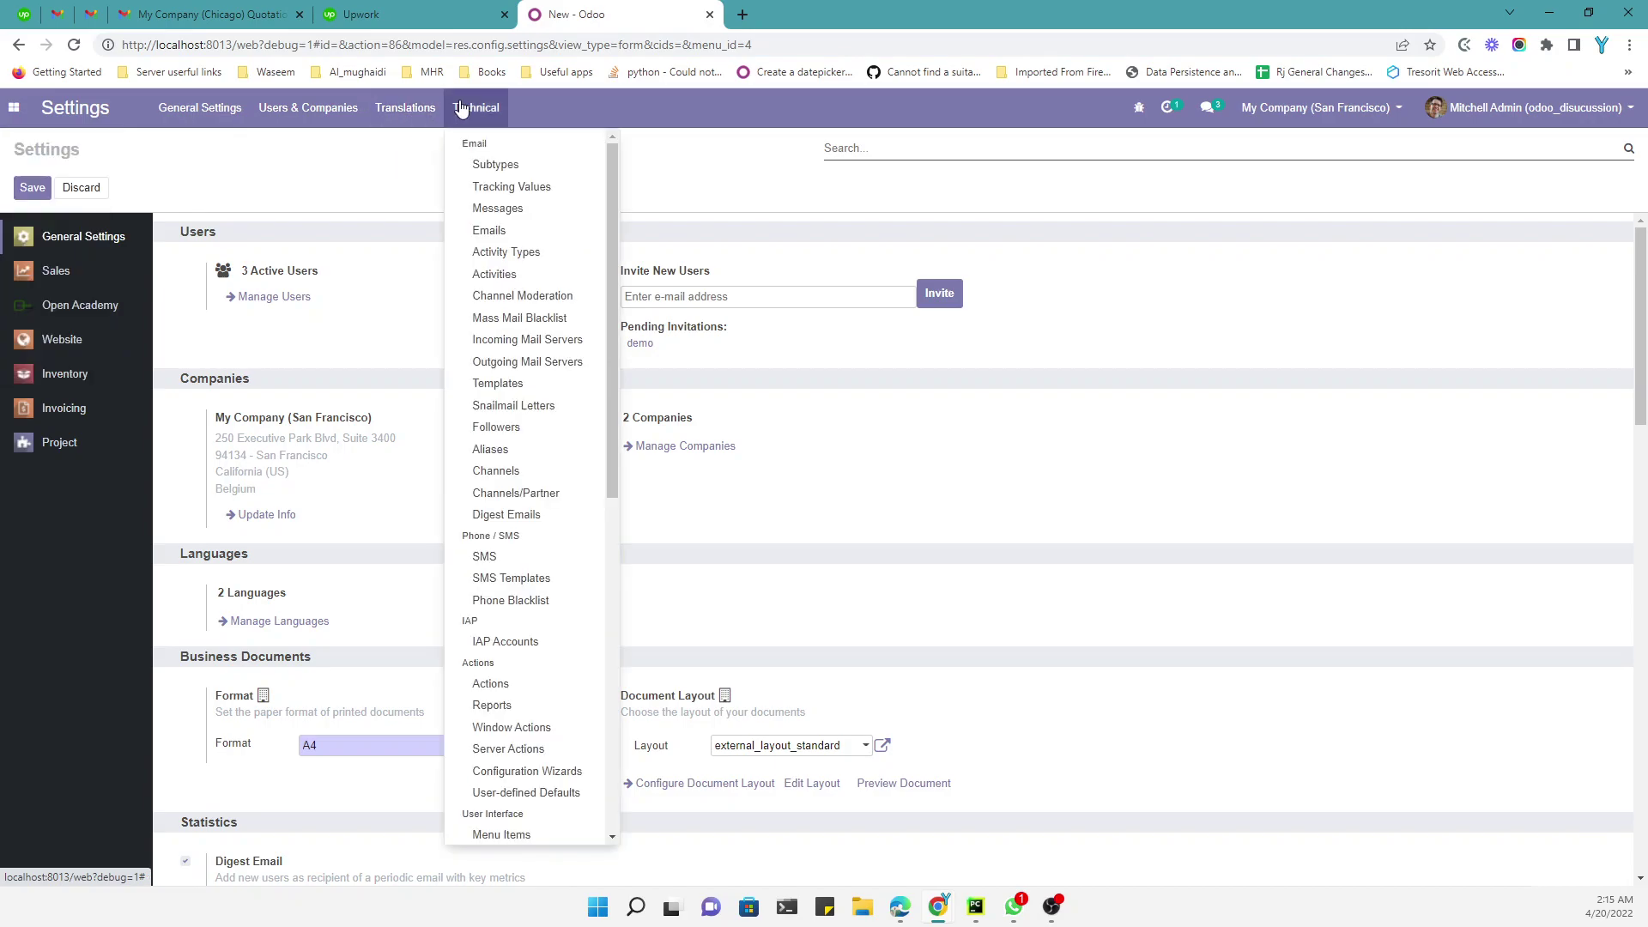
pyautogui.scroll(-2, 520, 535)
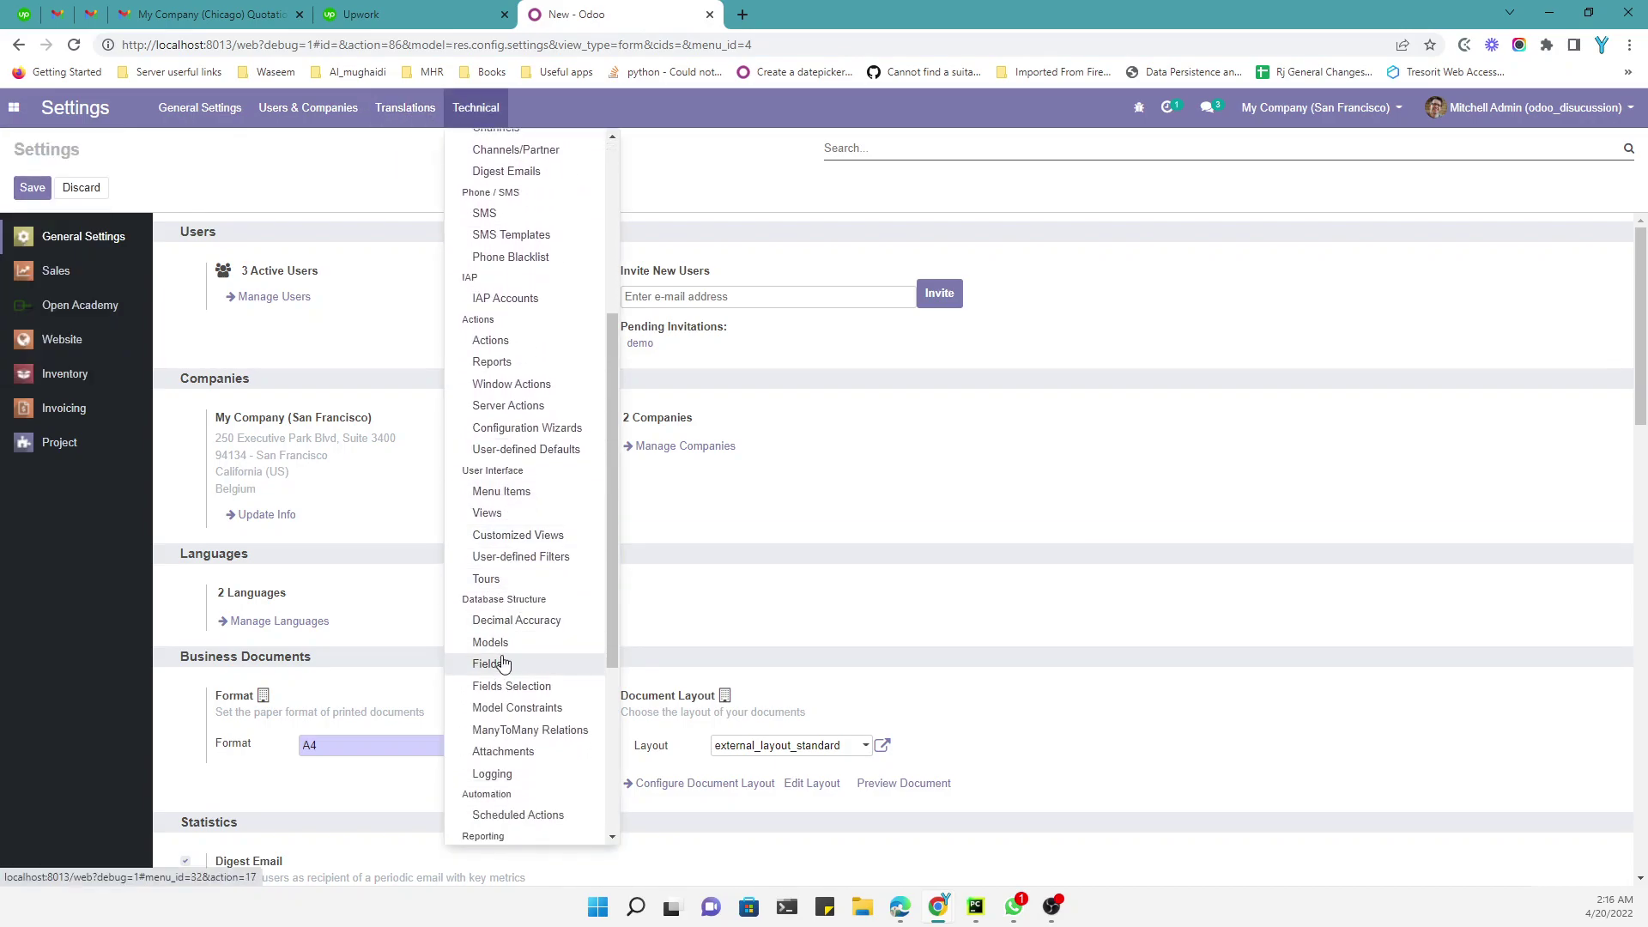
pyautogui.scroll(-1, 496, 645)
pyautogui.click(487, 513)
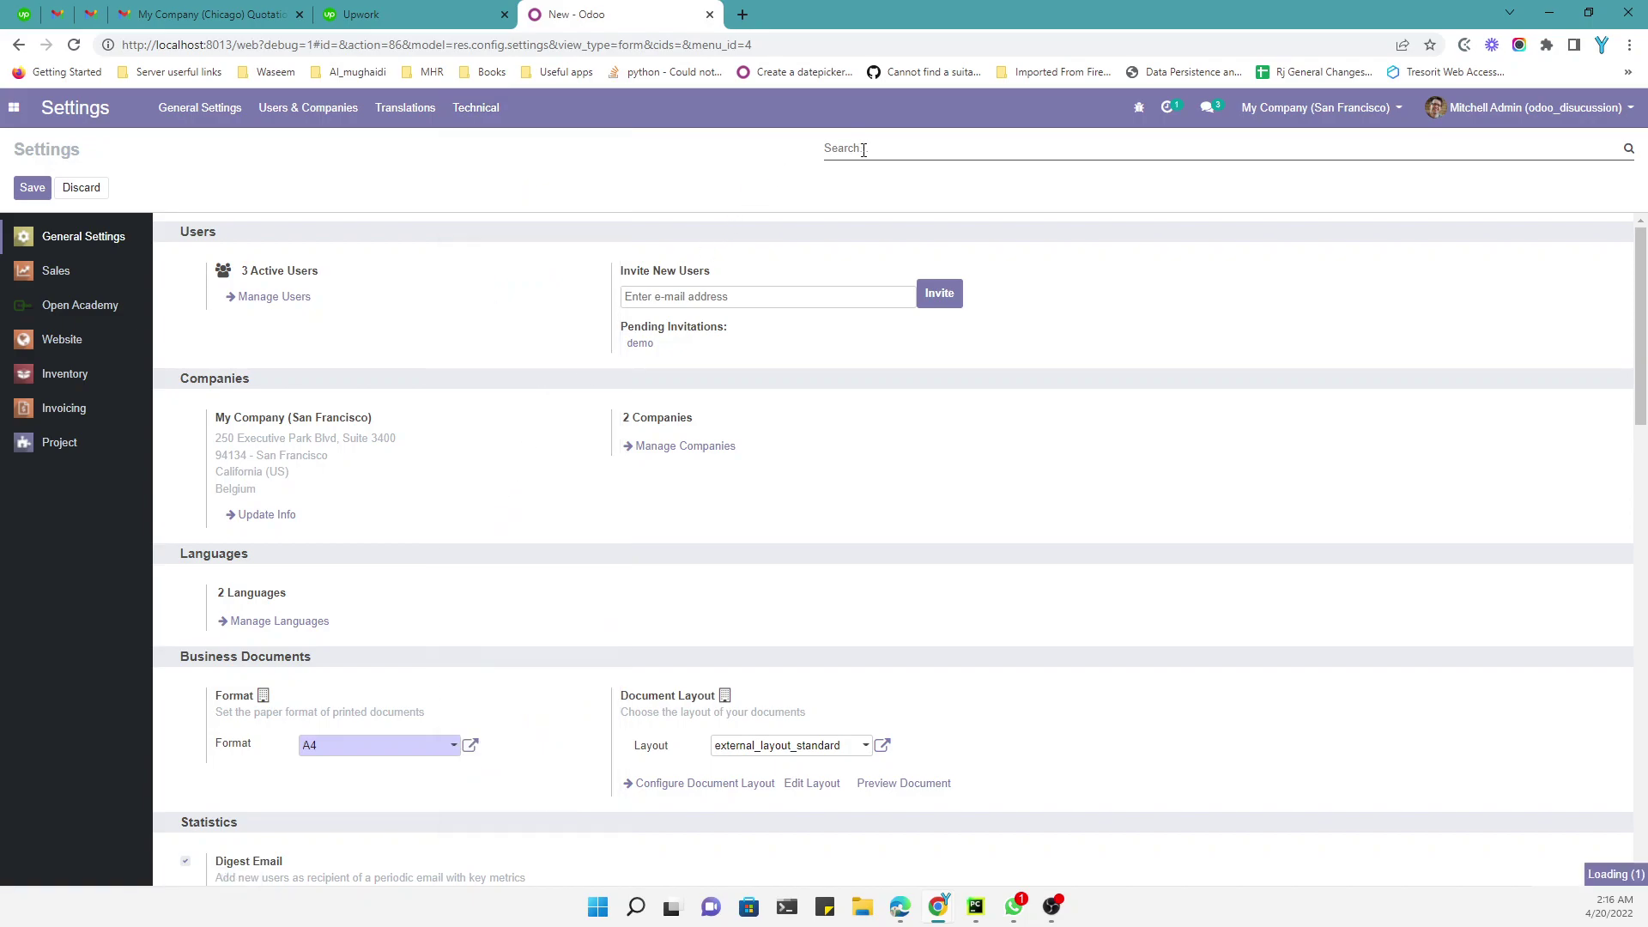
pyautogui.write('Mail:')
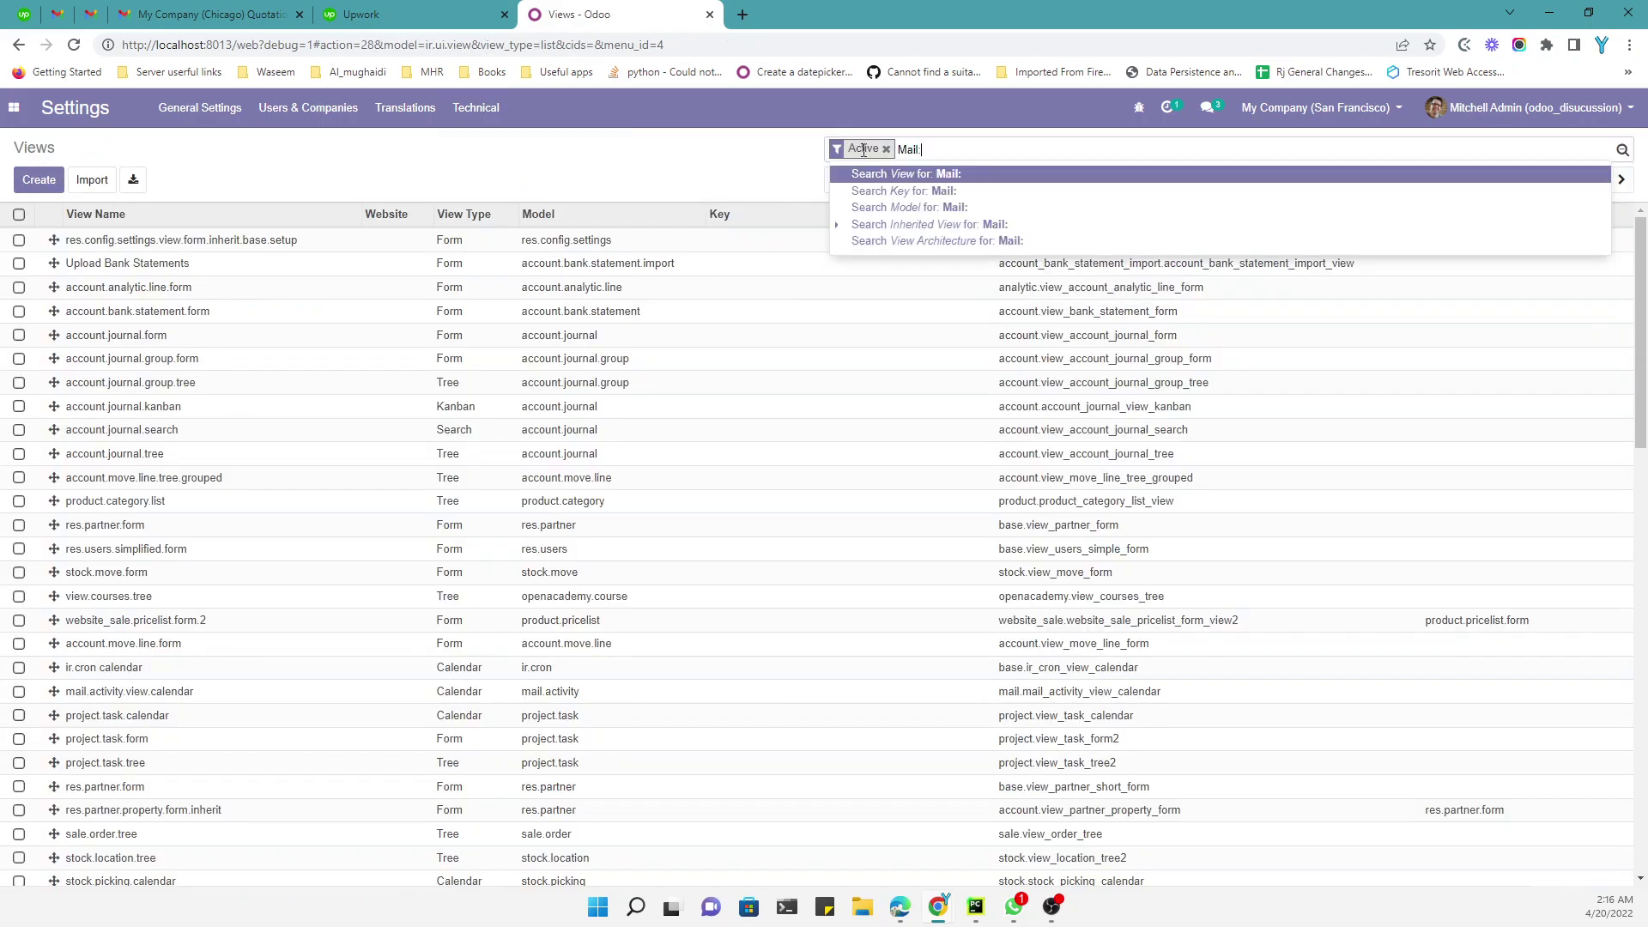
pyautogui.press('Return')
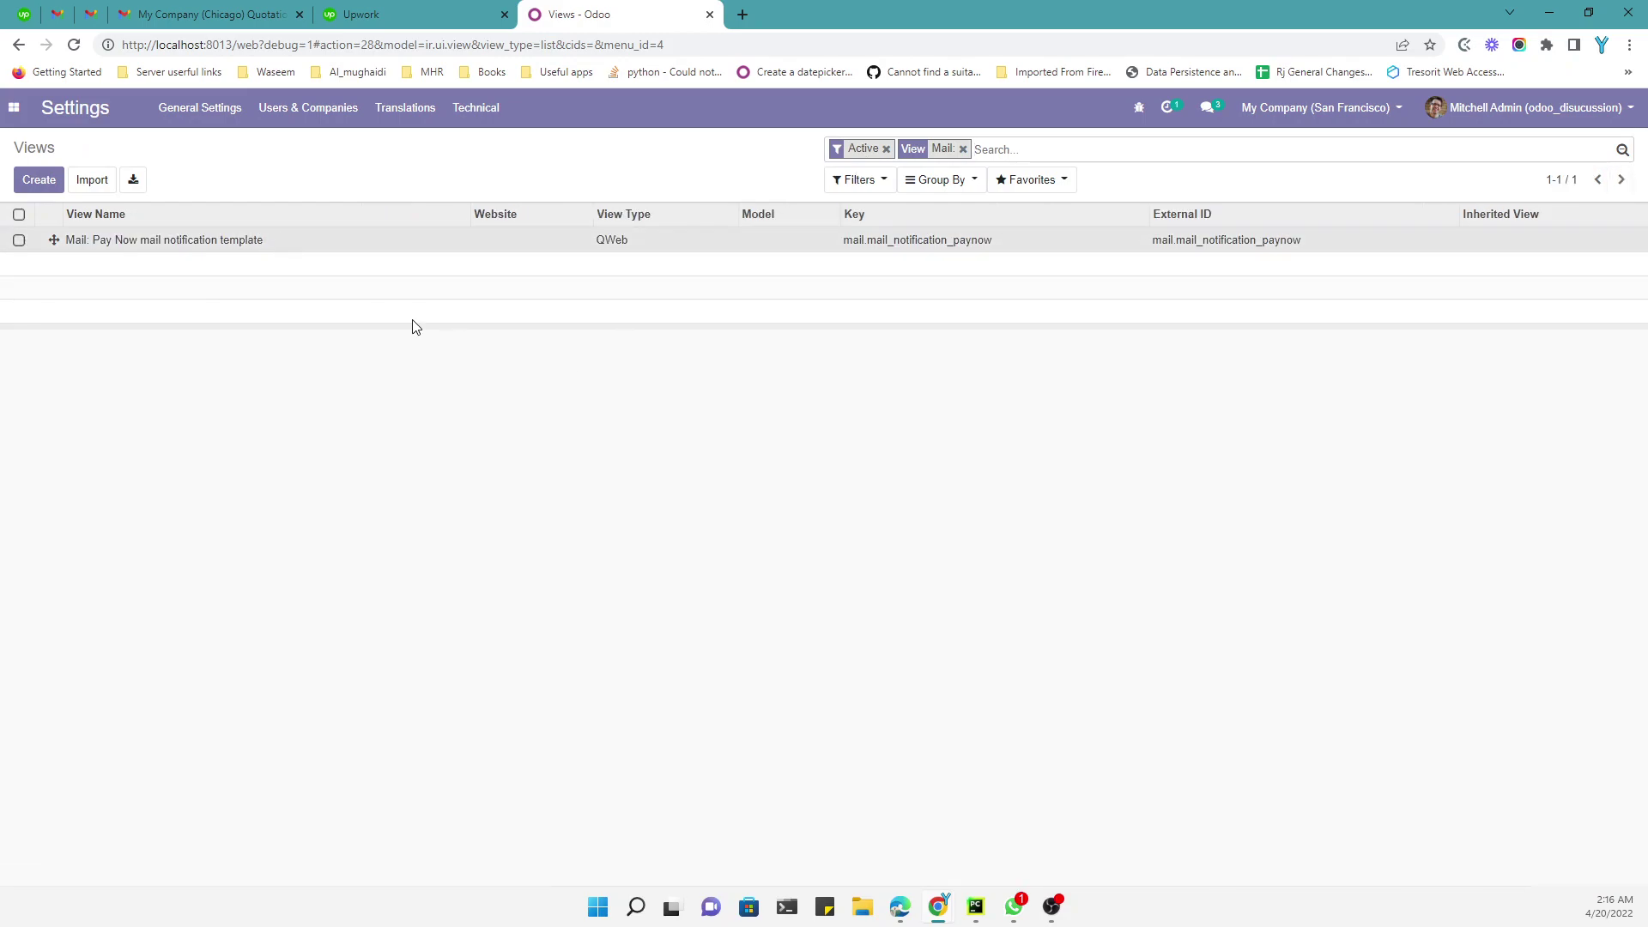
pyautogui.click(232, 240)
# - Switch the template to edit mode and comment out the header logo <img> line
pyautogui.click(28, 181)
pyautogui.scroll(-5, 644, 515)
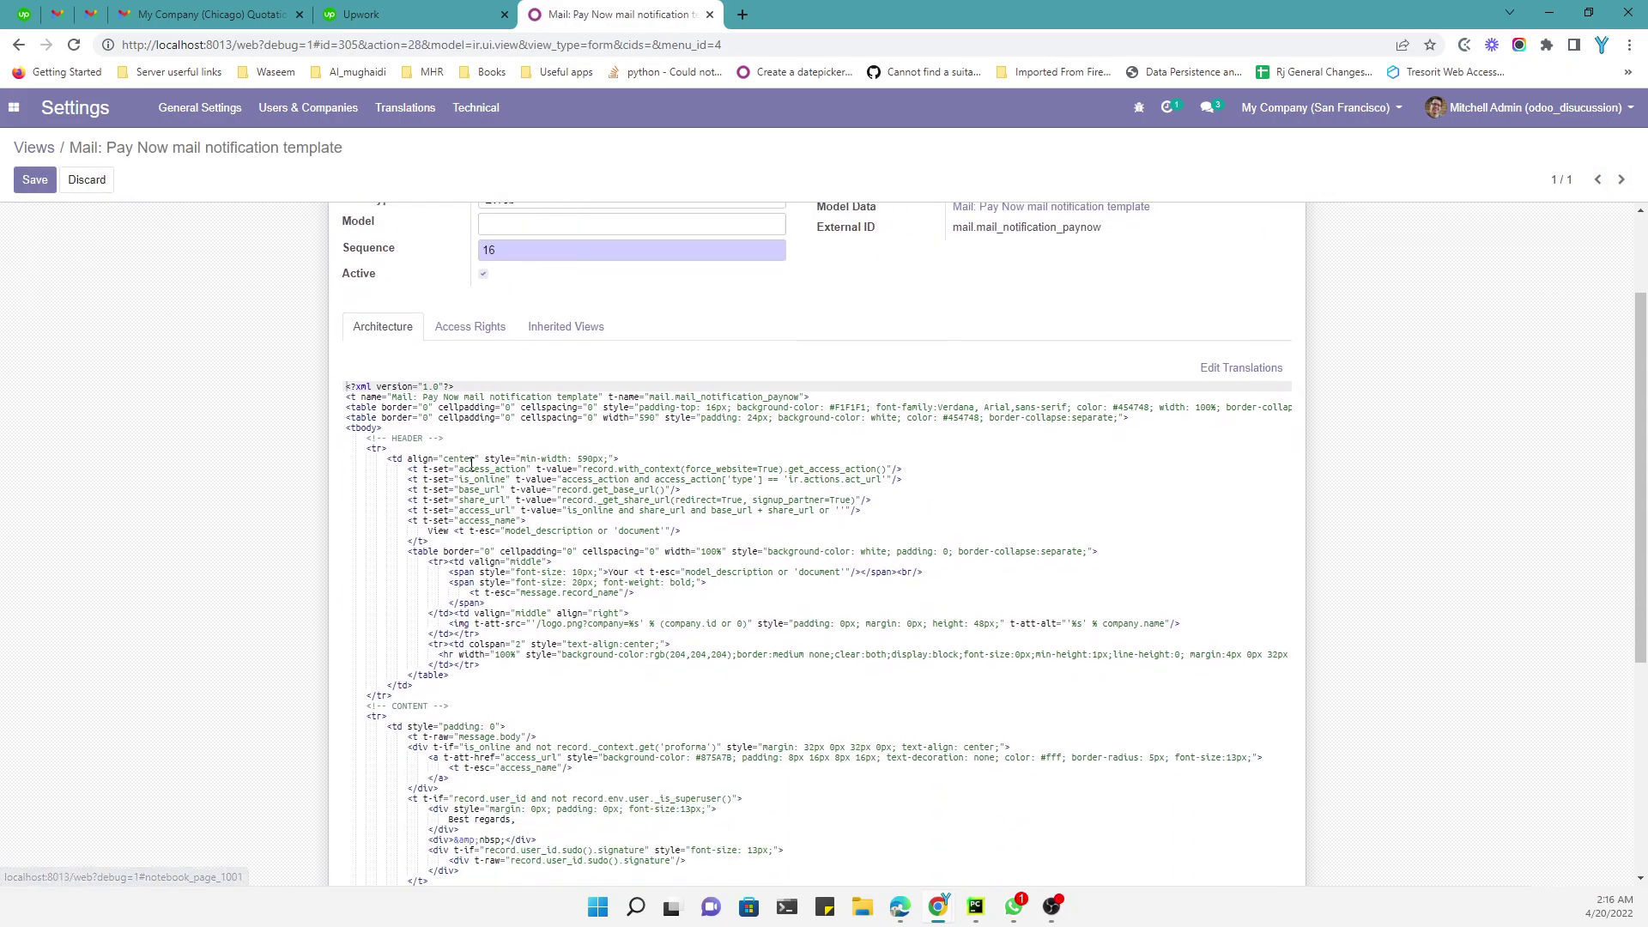
pyautogui.moveTo(347, 490)
pyautogui.mouseDown()
pyautogui.moveTo(374, 290)
pyautogui.moveTo(424, 554)
pyautogui.mouseUp()
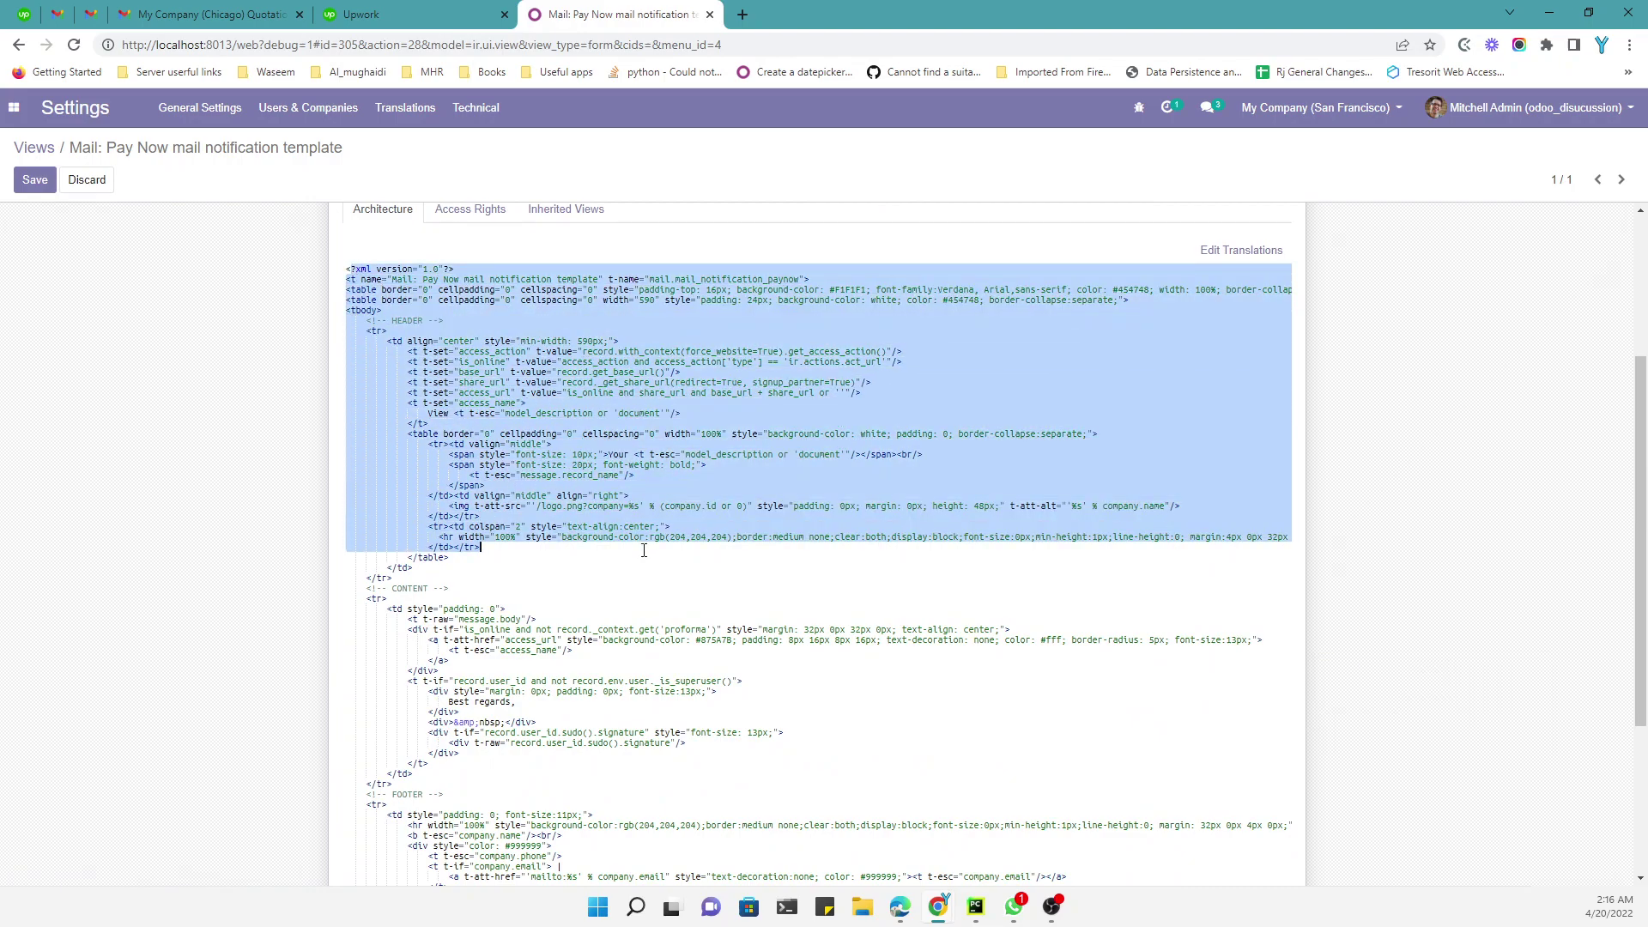
pyautogui.scroll(-5, 644, 515)
pyautogui.click(388, 341)
pyautogui.moveTo(387, 342); pyautogui.dragTo(533, 518)
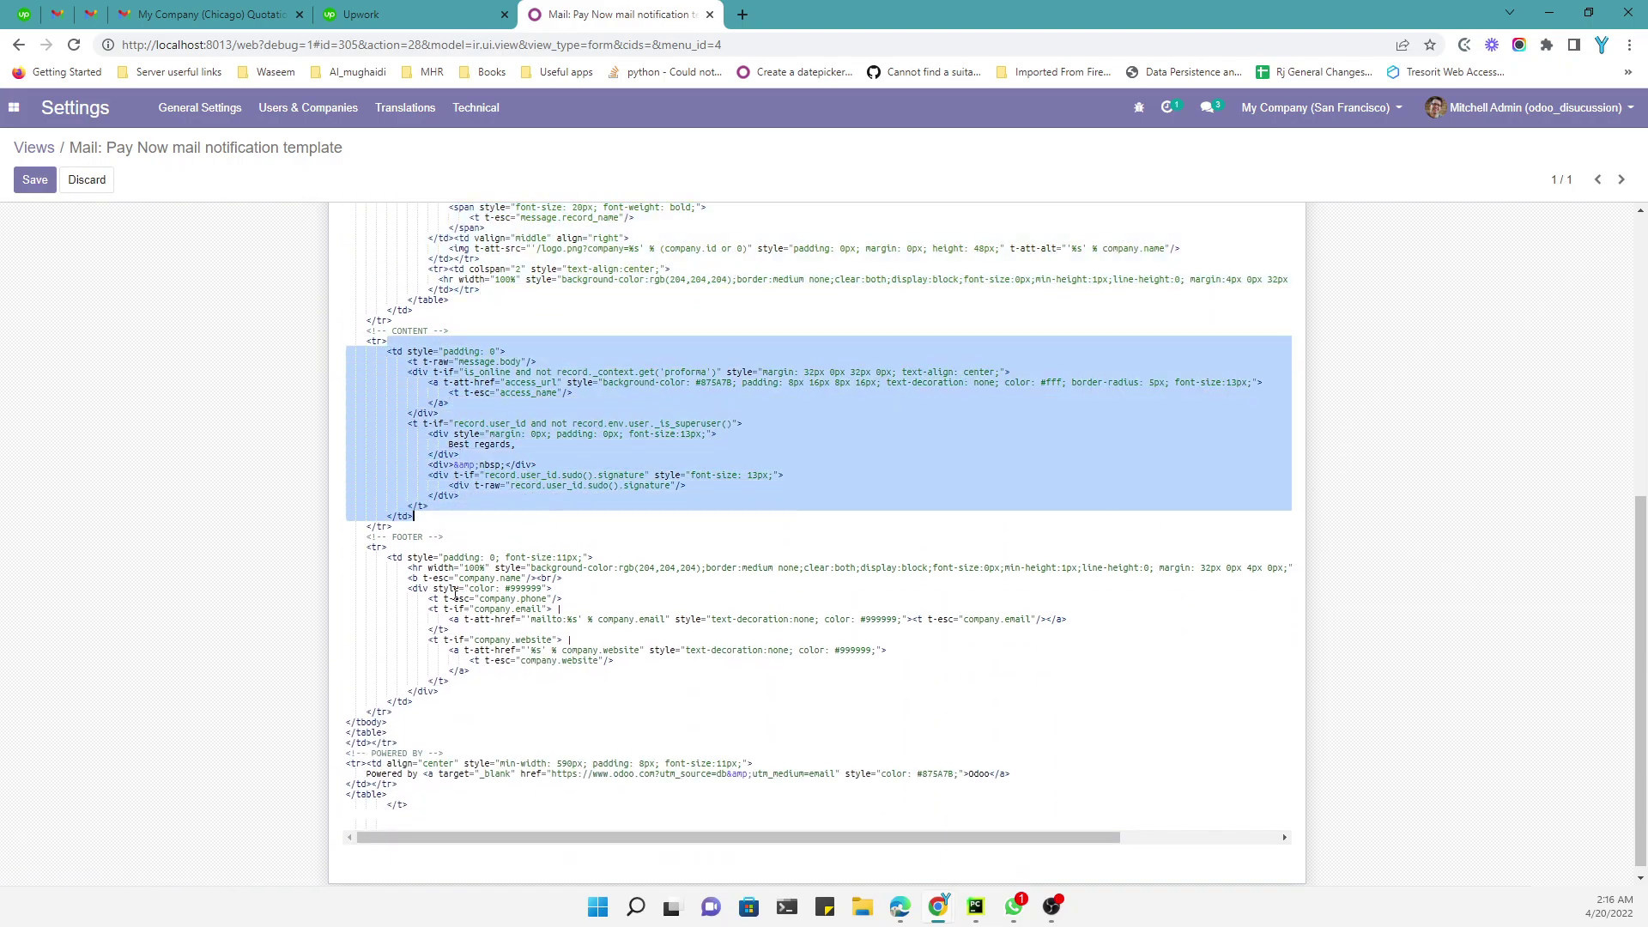
pyautogui.moveTo(454, 589); pyautogui.dragTo(387, 788)
pyautogui.scroll(3, 620, 515)
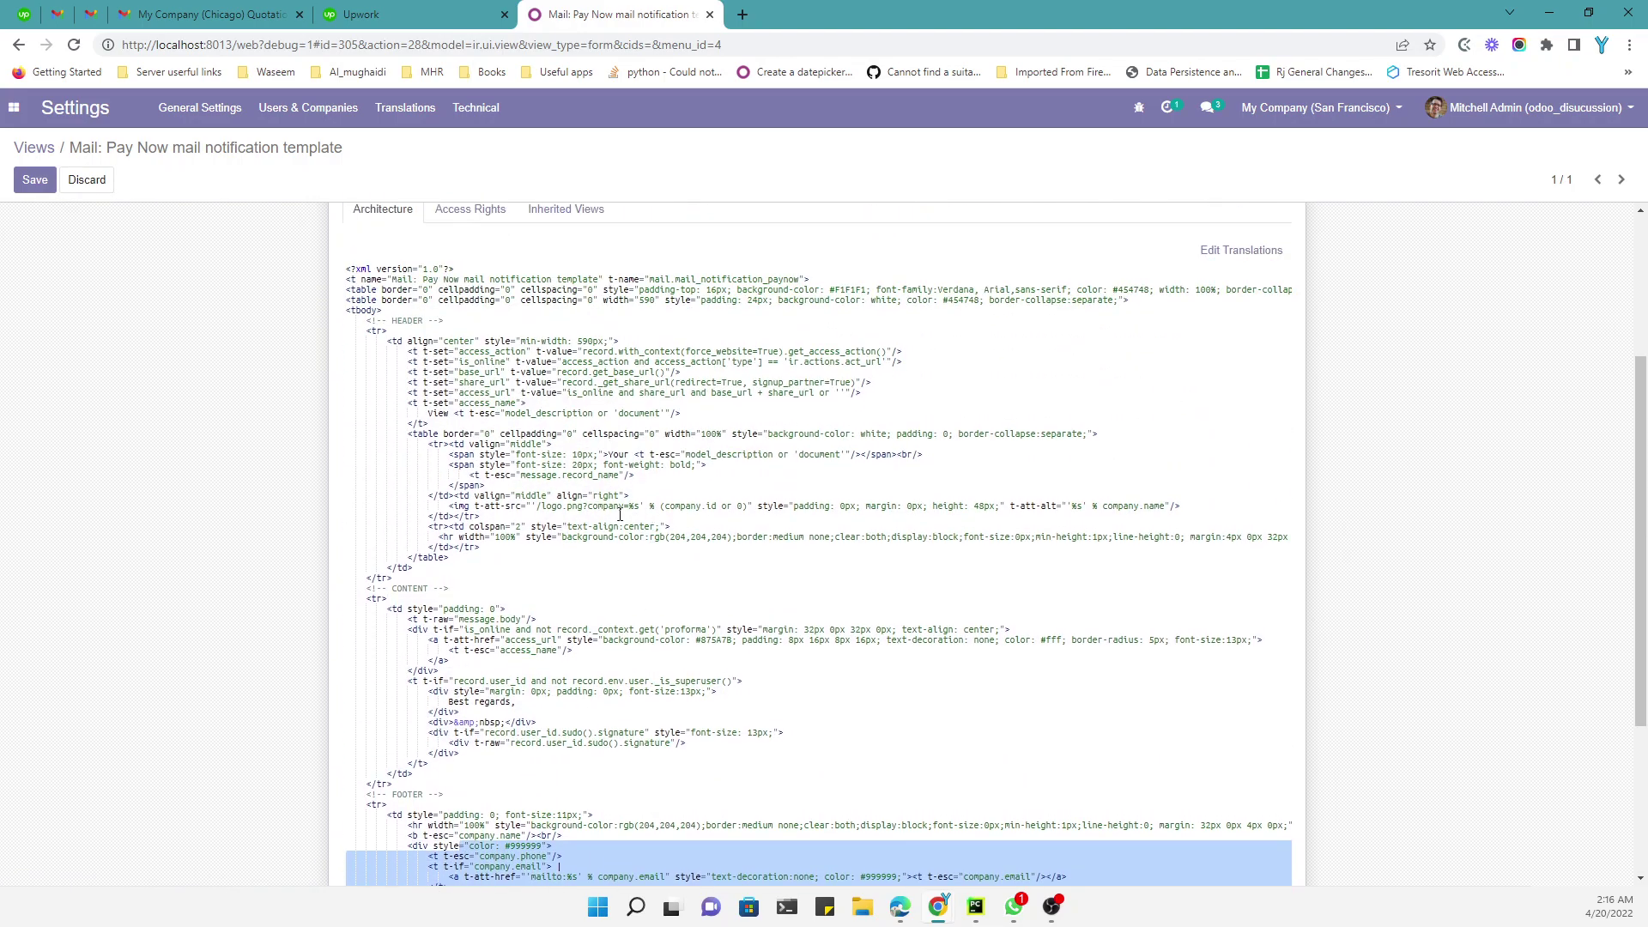
pyautogui.click(512, 507)
pyautogui.hotkey('ctrl', '/')
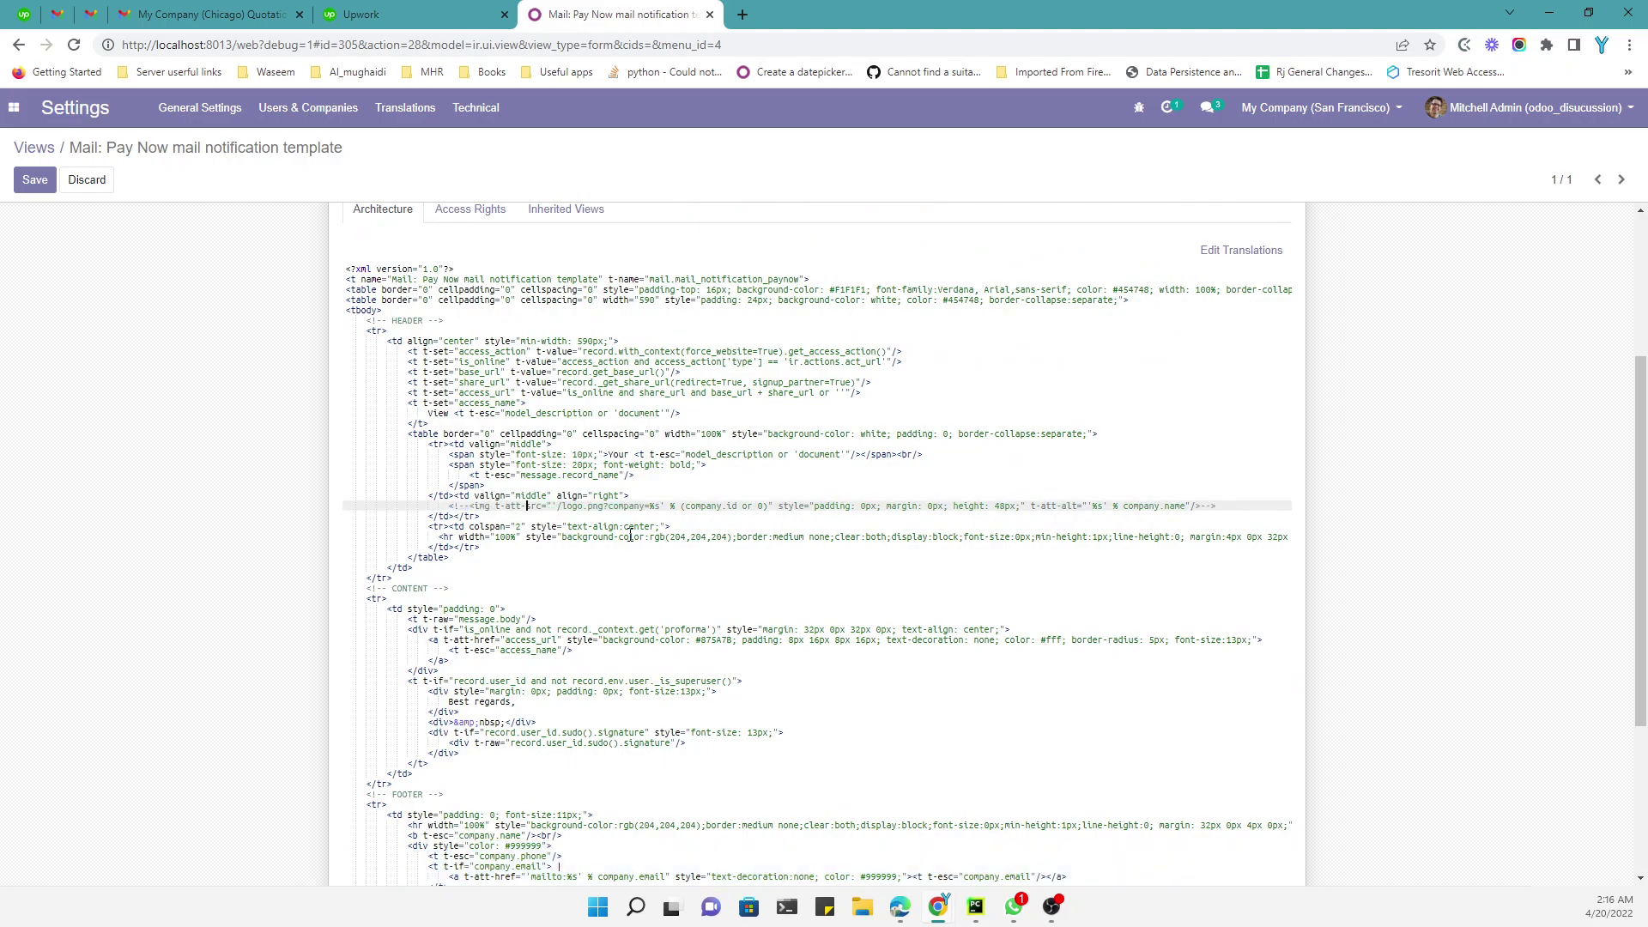
# - Comment out the 'Powered by' Odoo footer line and save the template
pyautogui.moveTo(553, 505); pyautogui.dragTo(772, 506)
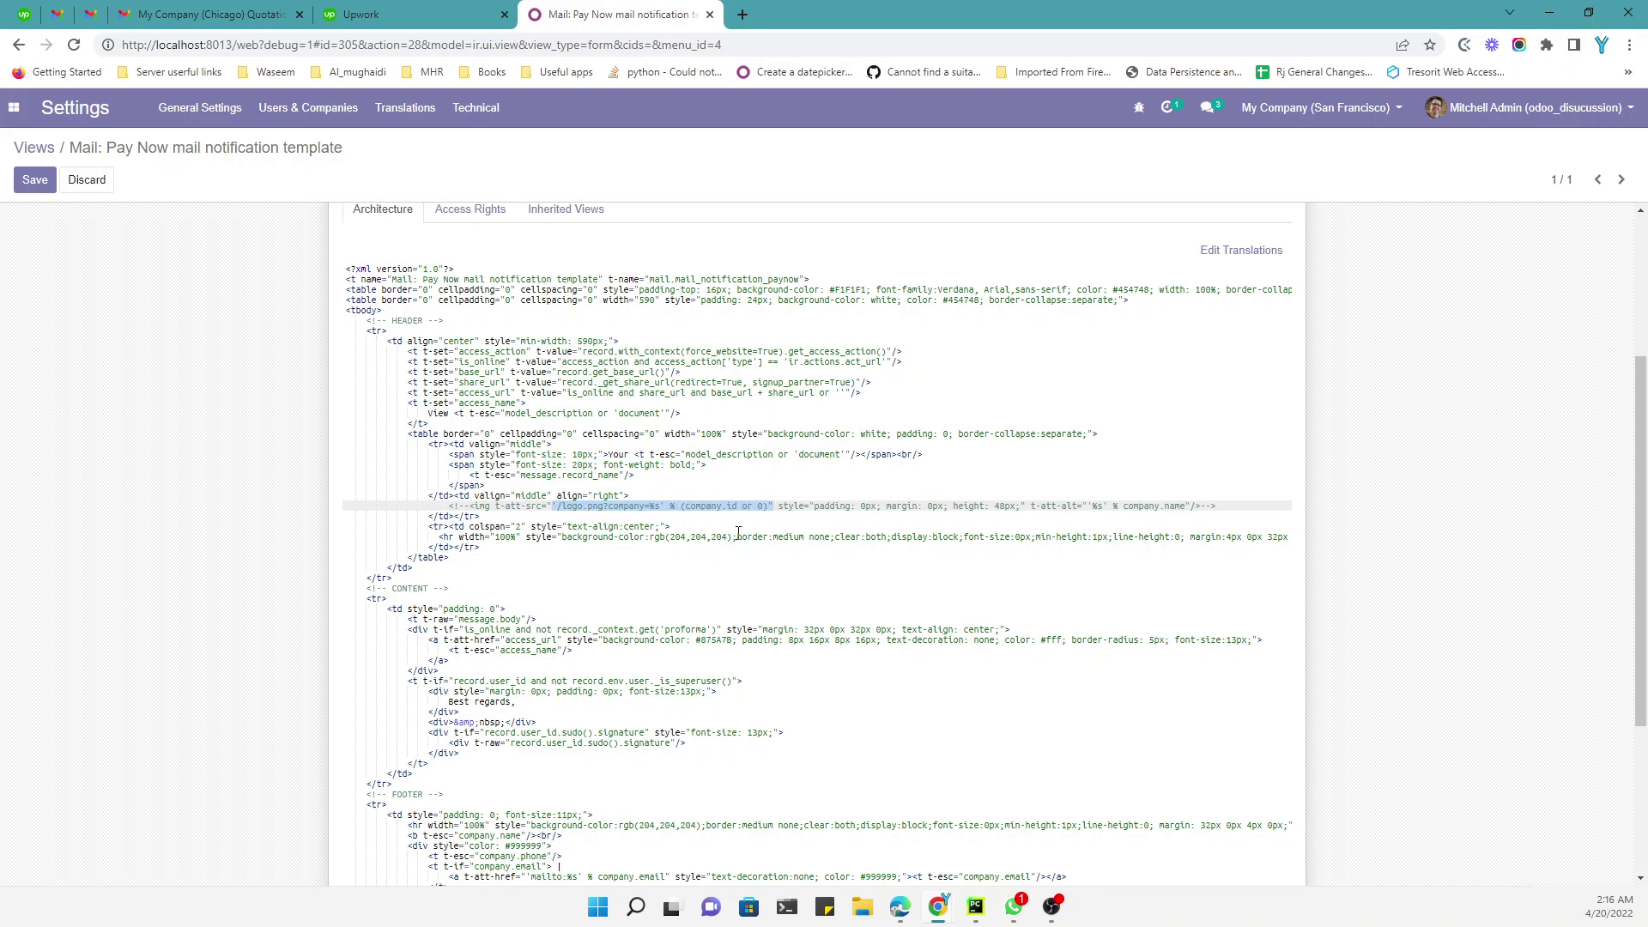
pyautogui.scroll(-5, 737, 532)
pyautogui.click(429, 765)
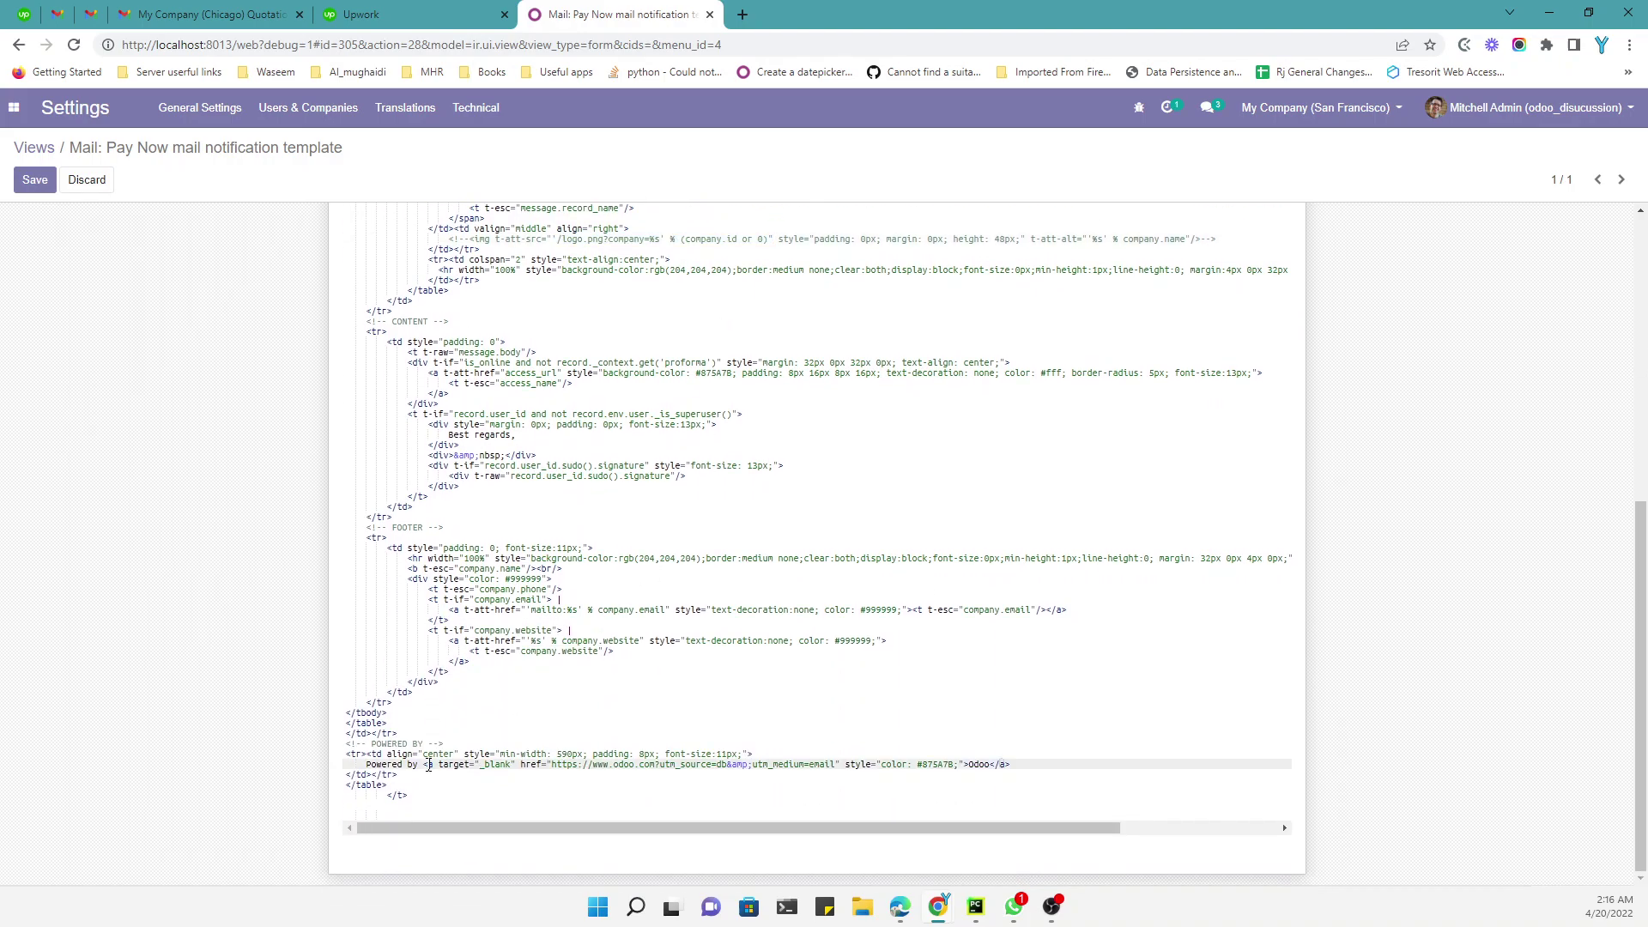
pyautogui.hotkey('ctrl', '/')
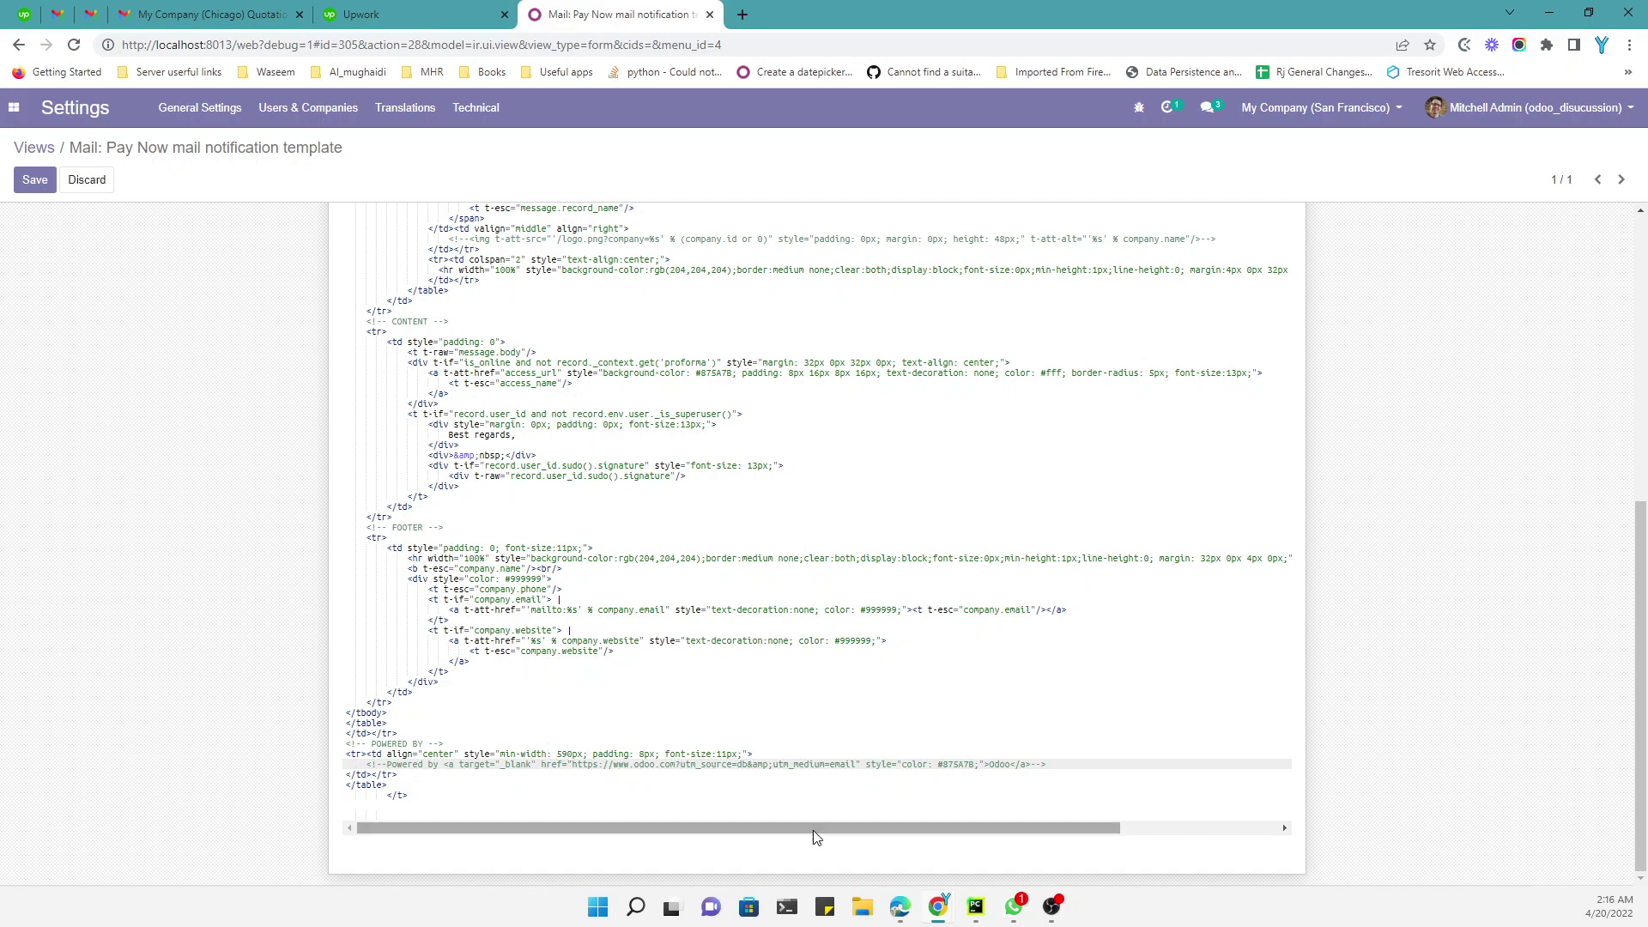
pyautogui.click(34, 179)
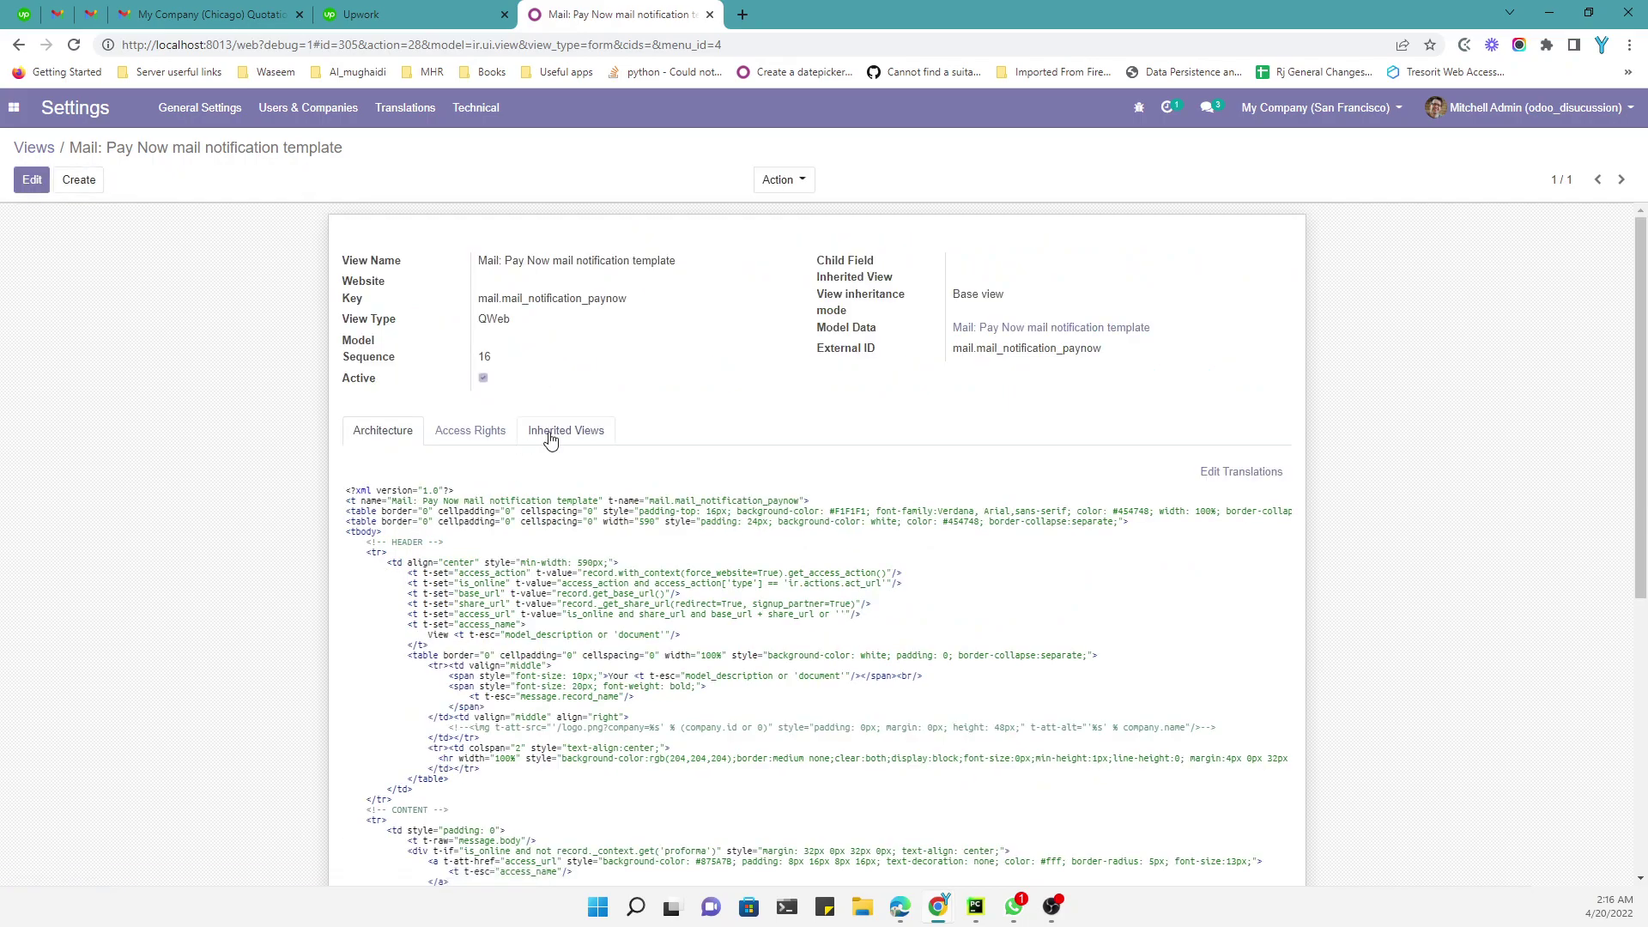
# - Bring up quotation S00036 and send its email to Deco Addict again
pyautogui.click(1017, 817)
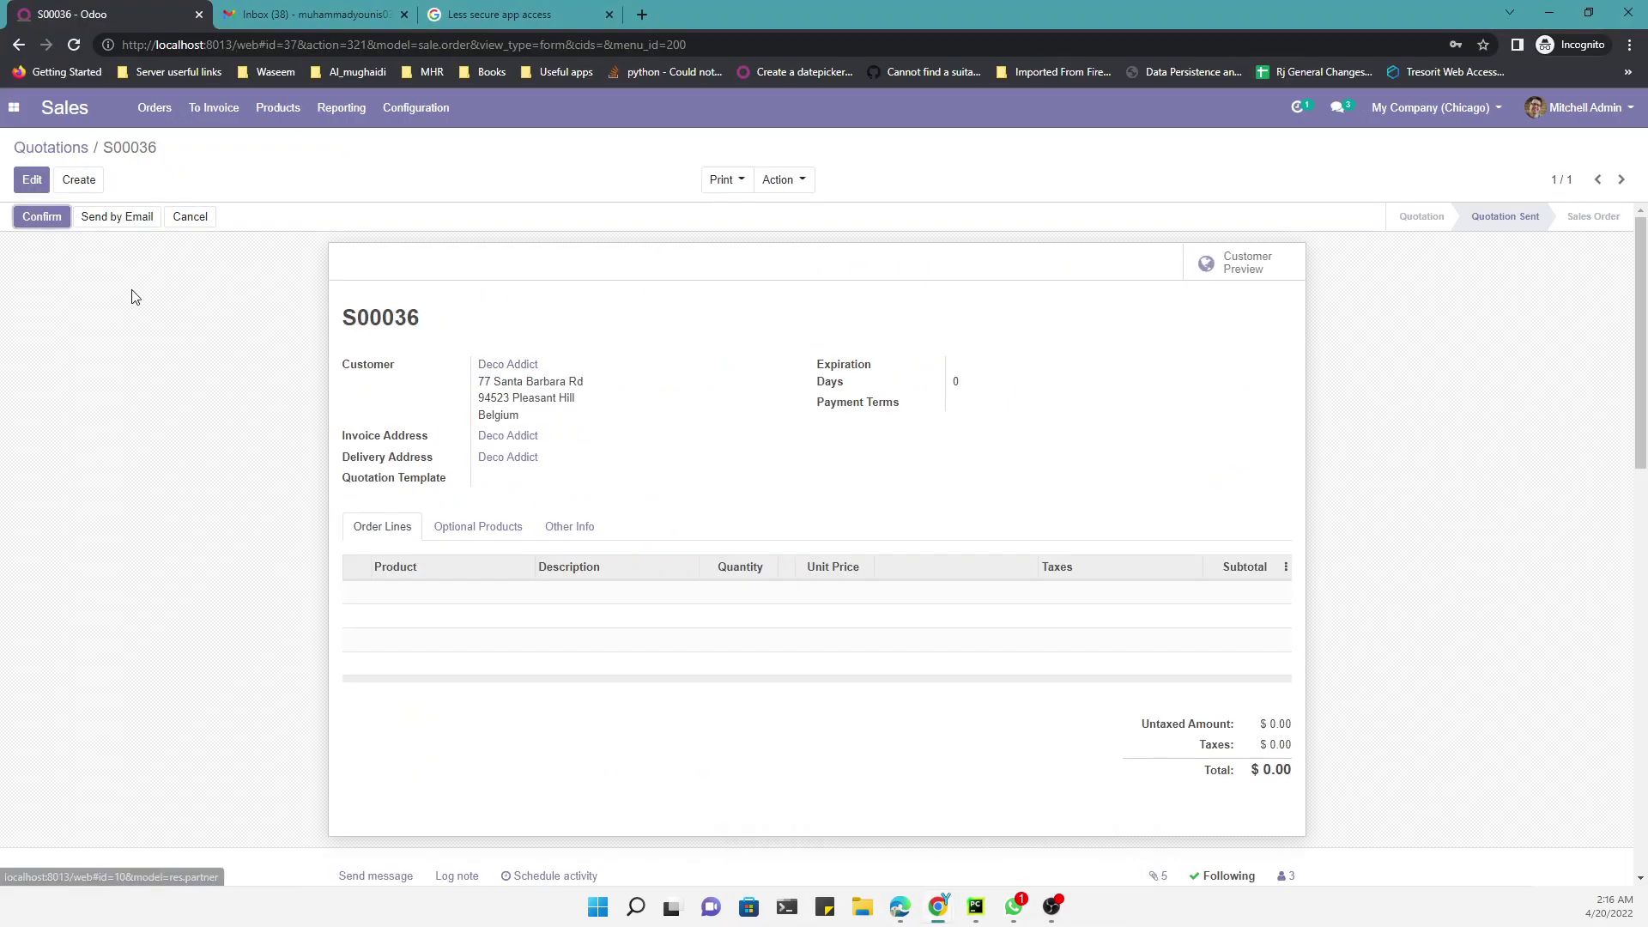
pyautogui.click(116, 216)
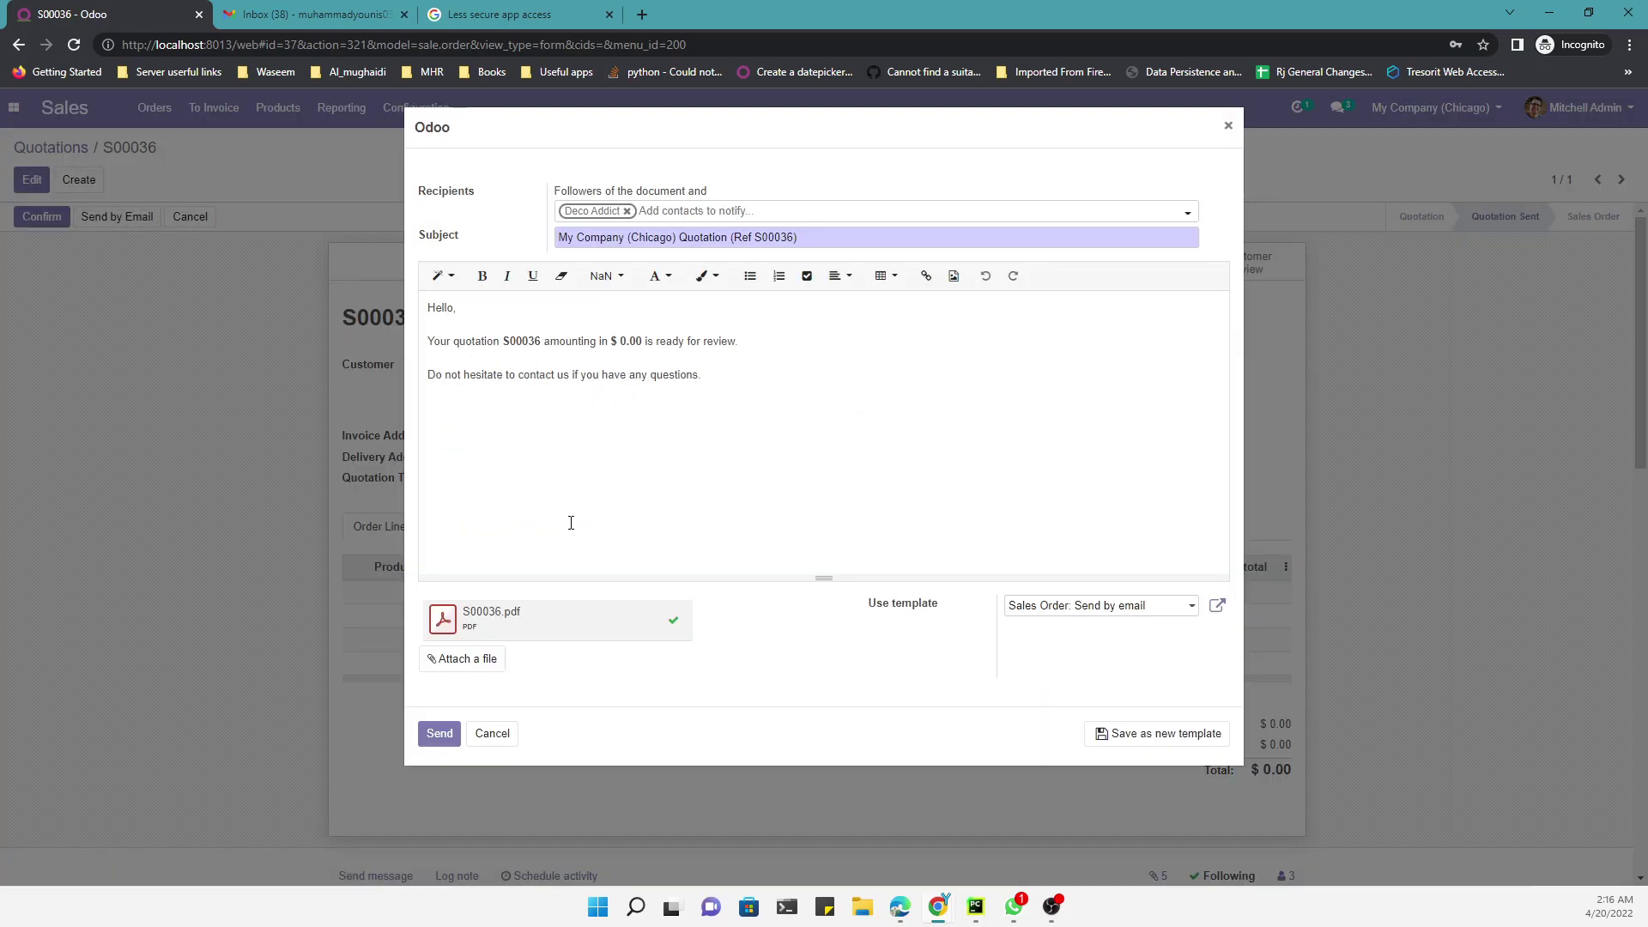
pyautogui.click(438, 733)
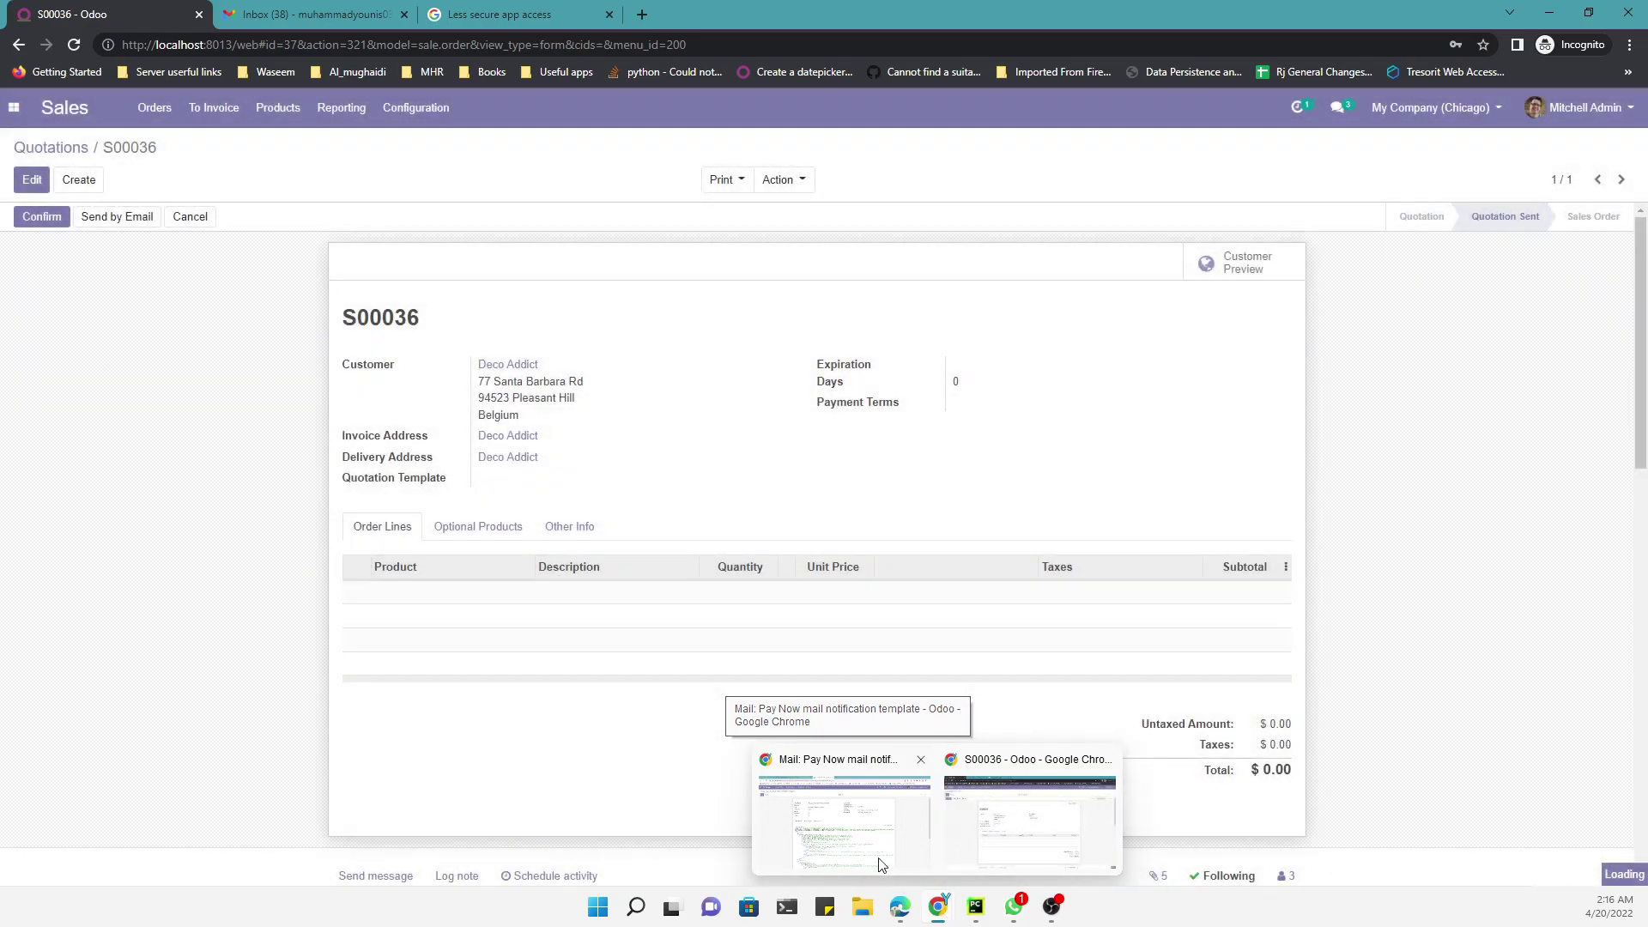
# - Open the S00036 thread in Gmail's Spam folder and compare the two messages
pyautogui.click(844, 817)
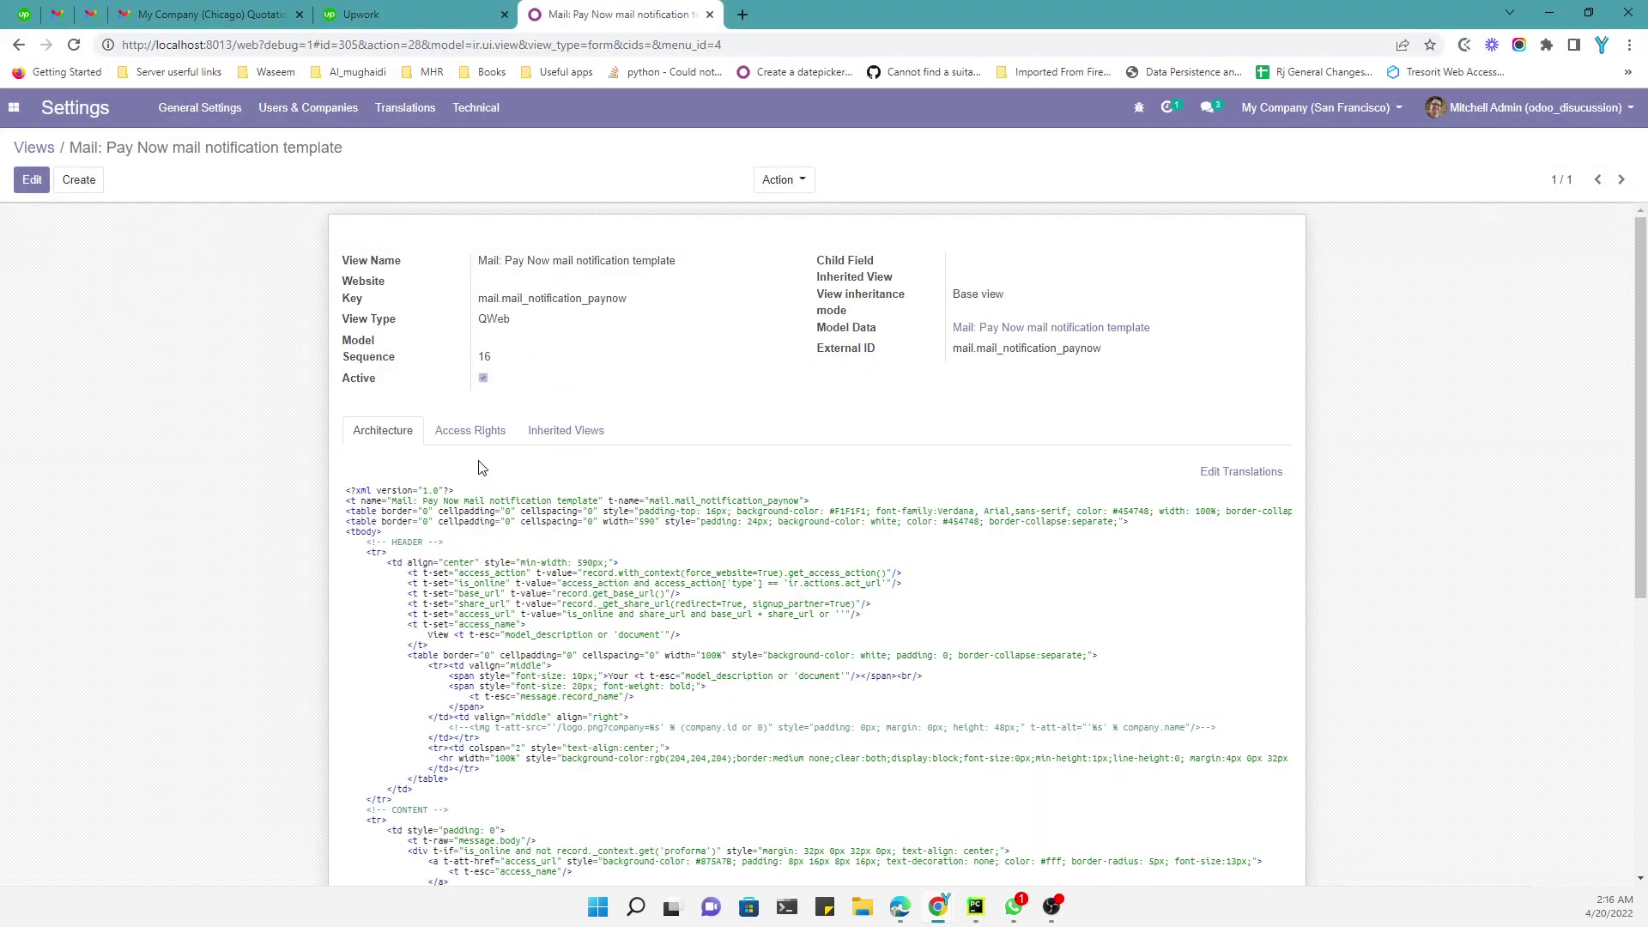
pyautogui.click(206, 14)
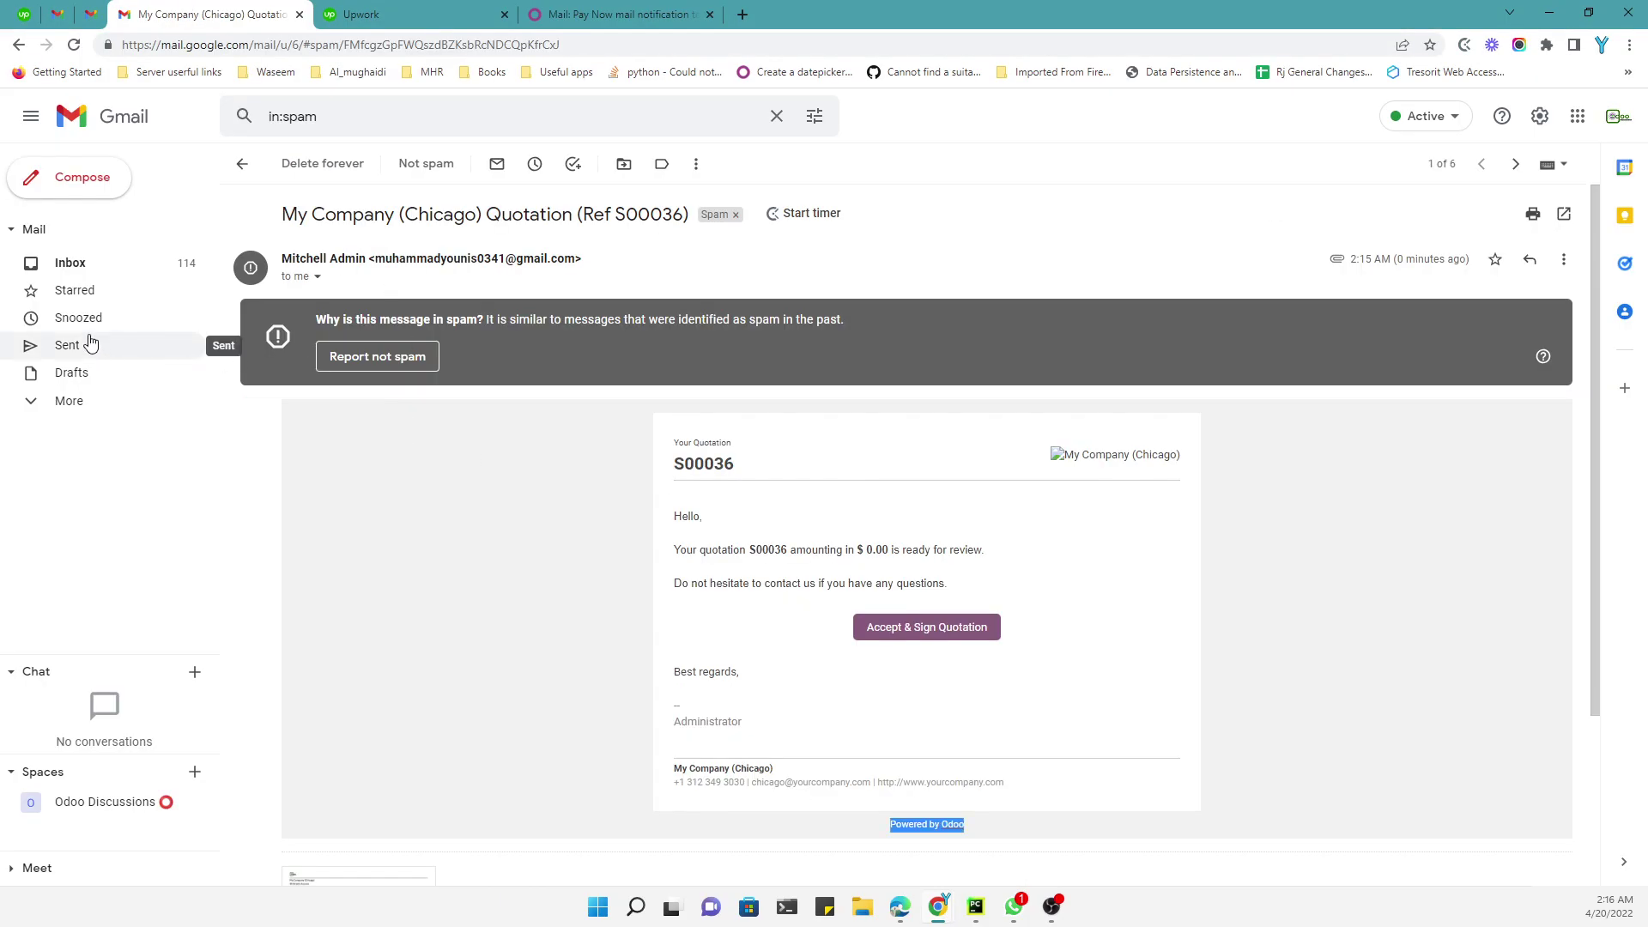
pyautogui.click(67, 400)
pyautogui.click(70, 510)
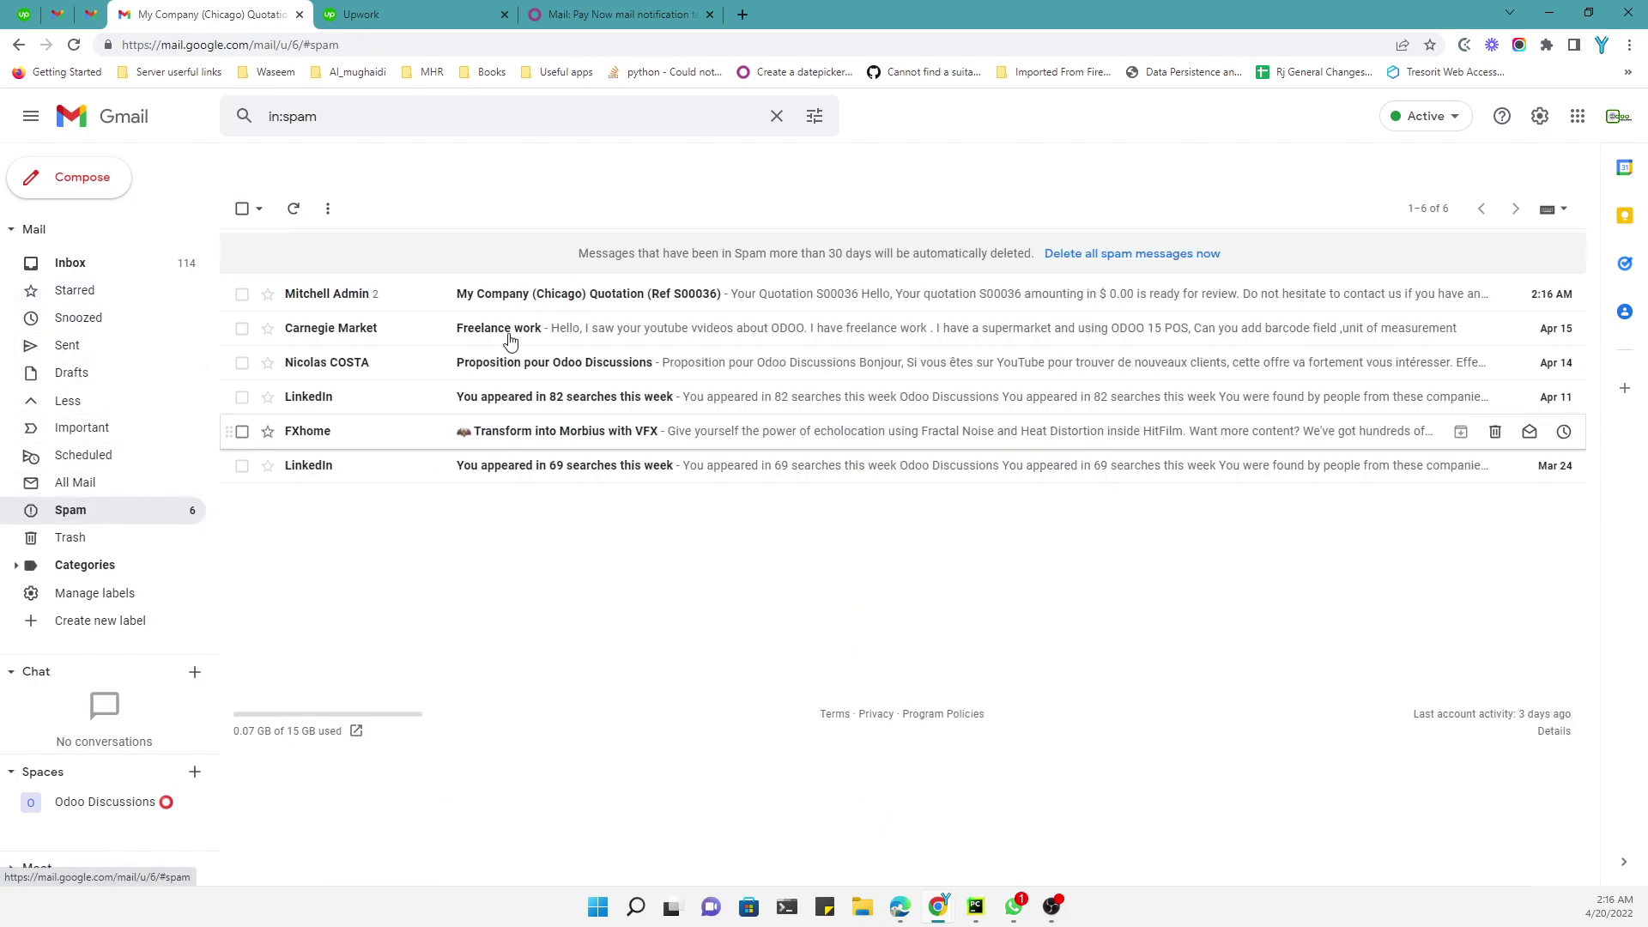
pyautogui.click(541, 294)
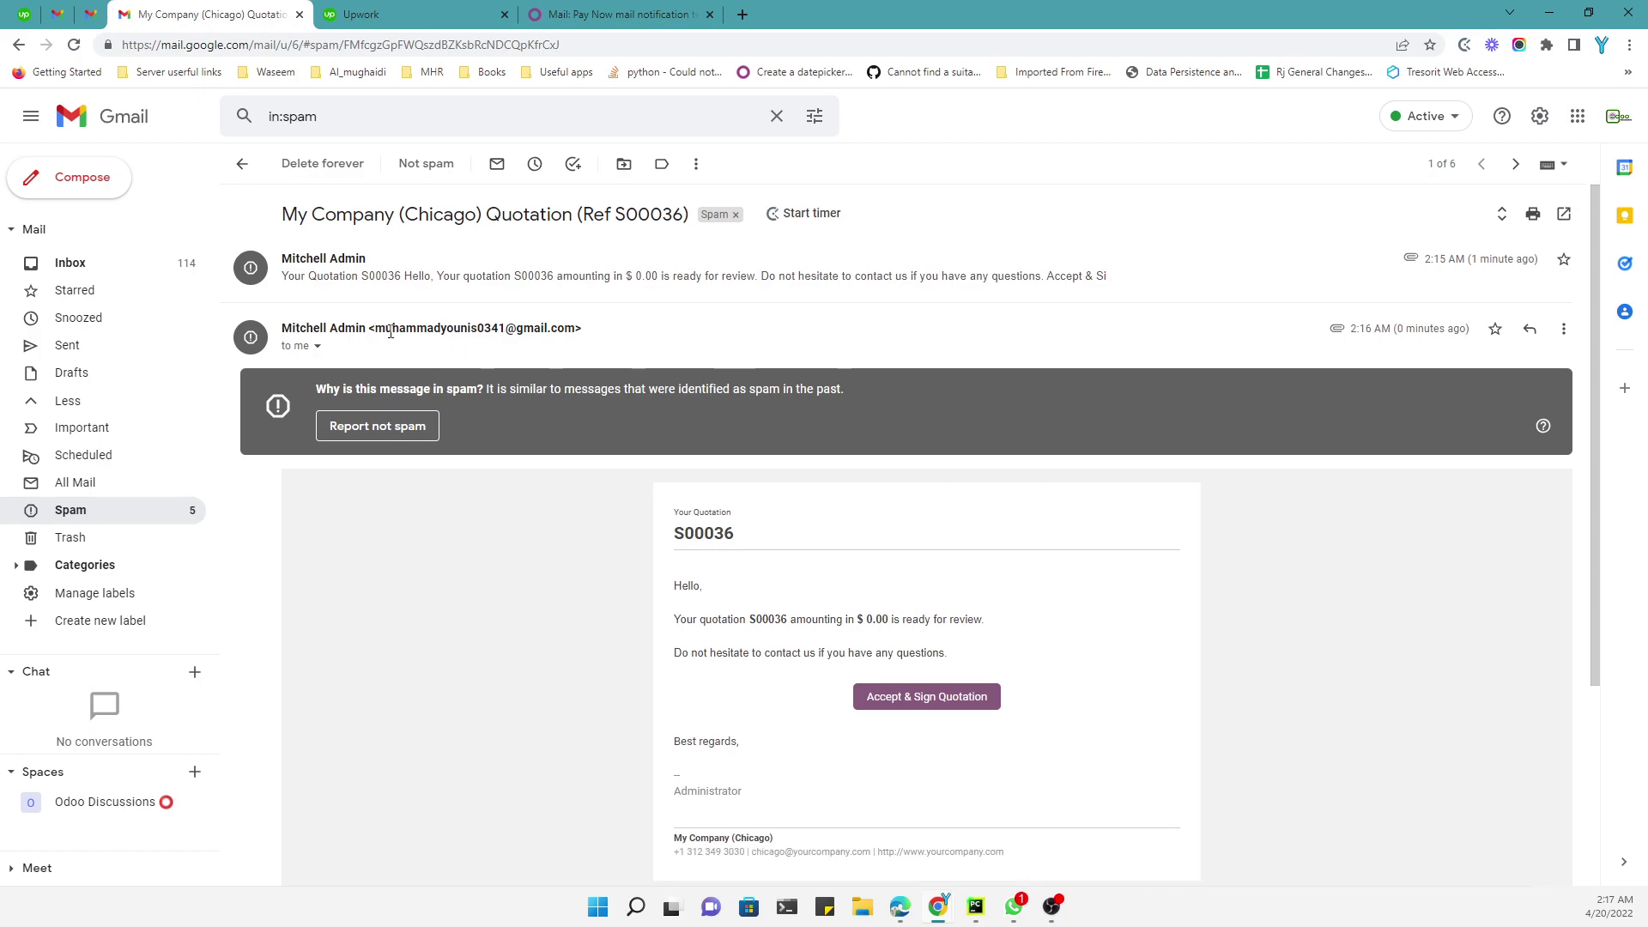
pyautogui.scroll(-2, 648, 539)
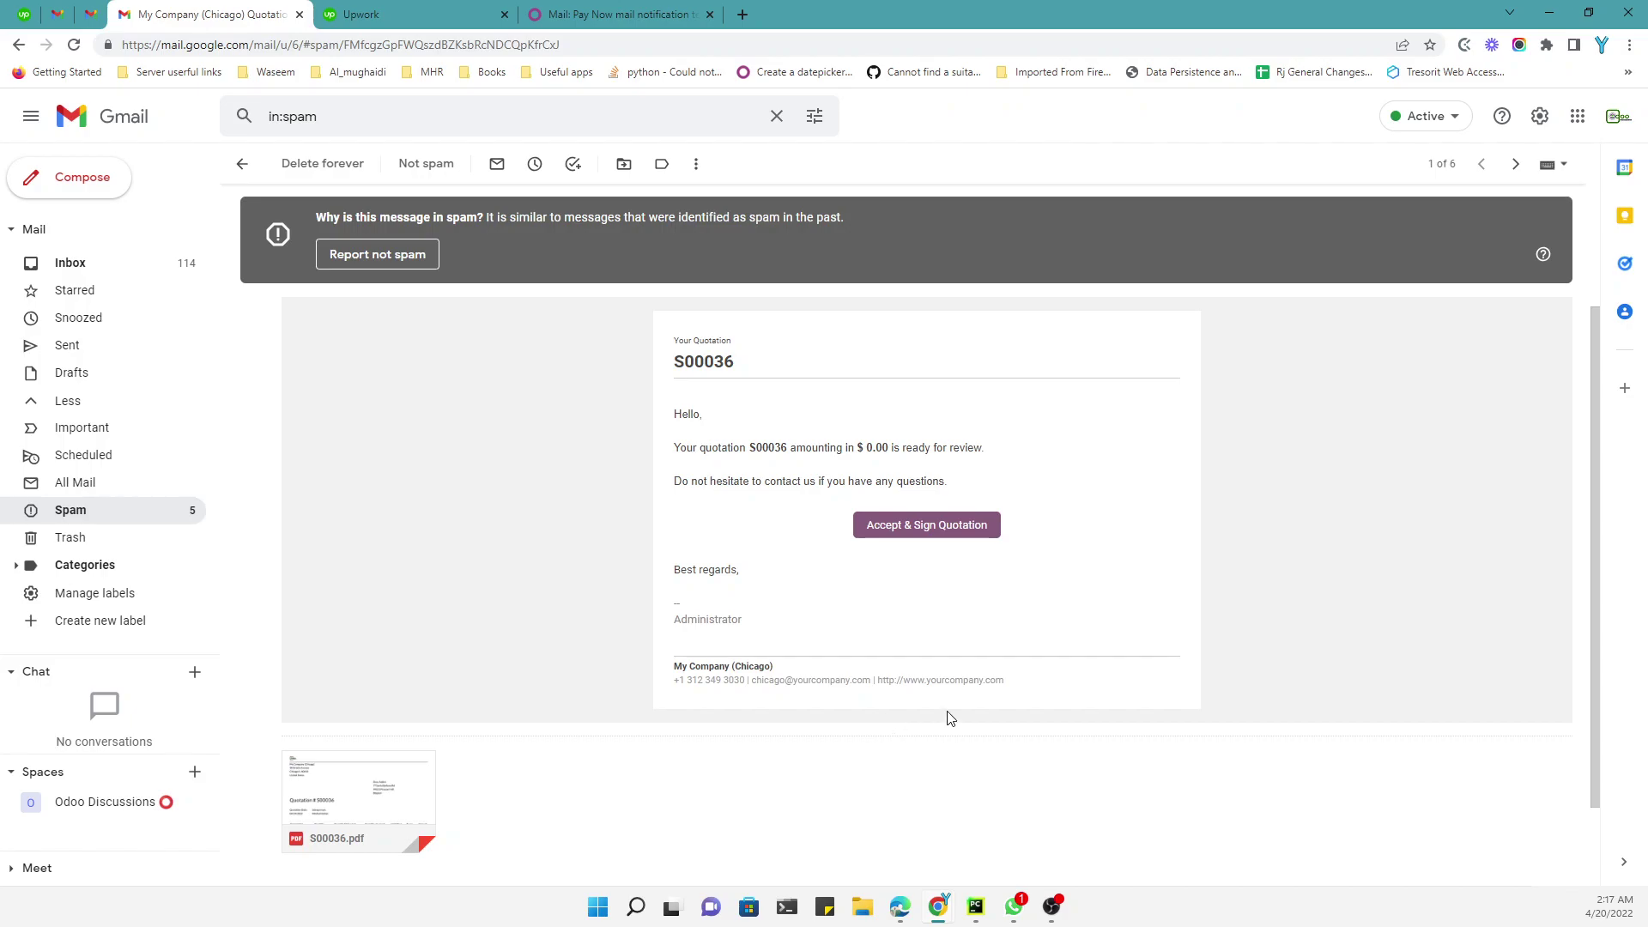
pyautogui.scroll(2, 949, 717)
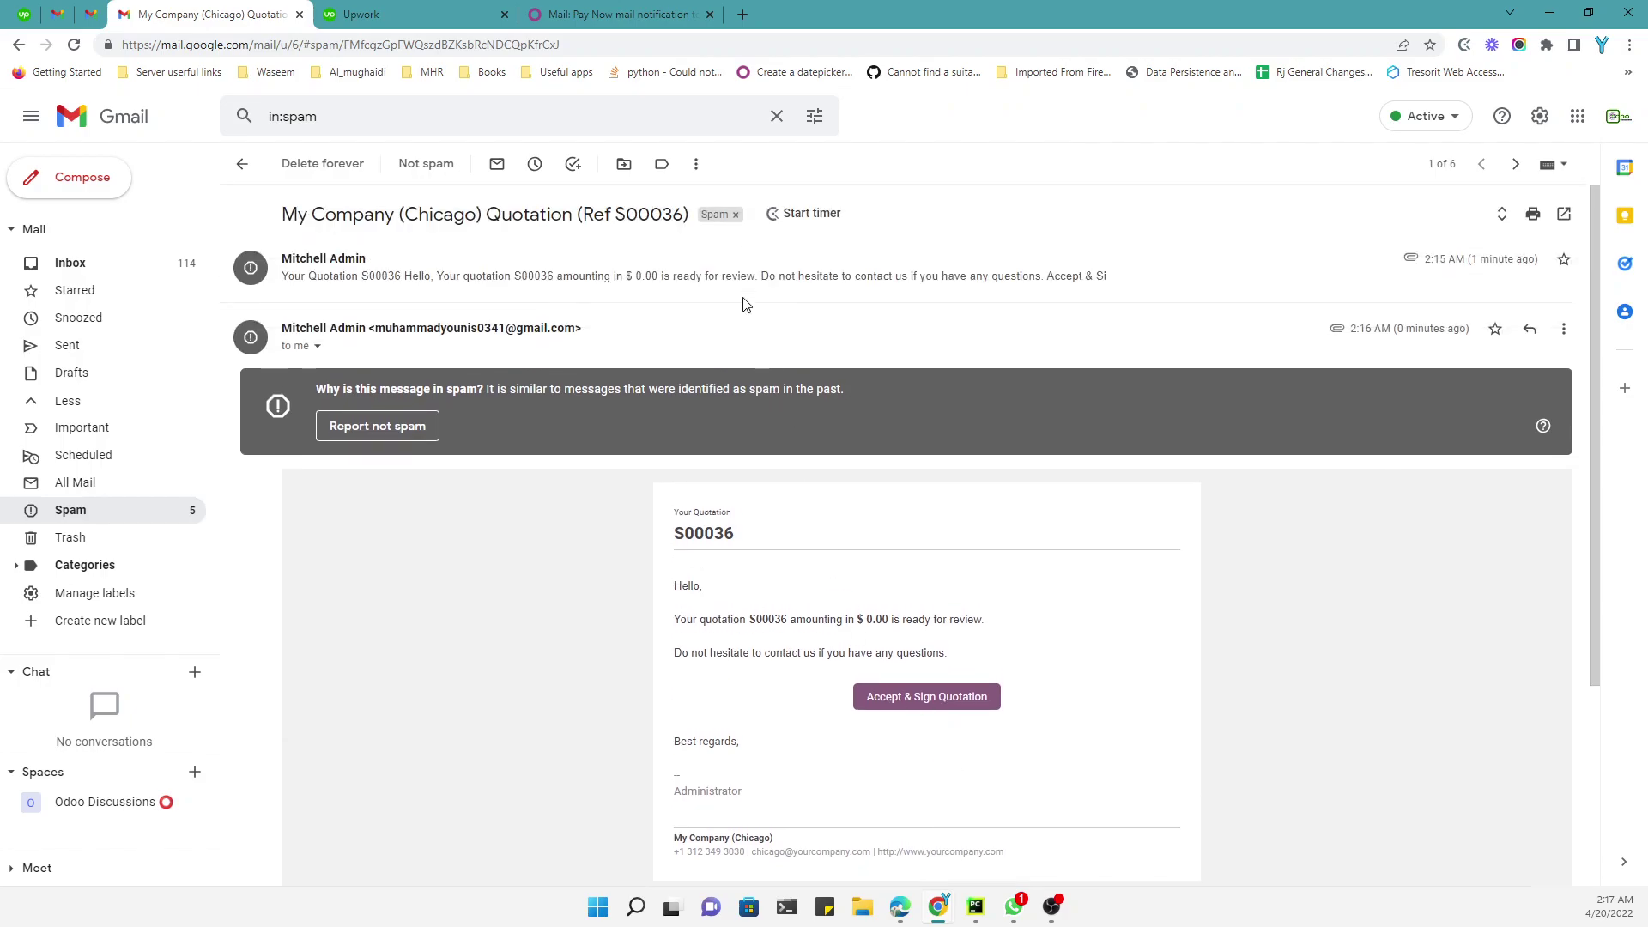
pyautogui.scroll(-1, 742, 306)
pyautogui.scroll(-2, 889, 515)
pyautogui.scroll(-1, 888, 670)
pyautogui.moveTo(889, 659); pyautogui.dragTo(991, 660)
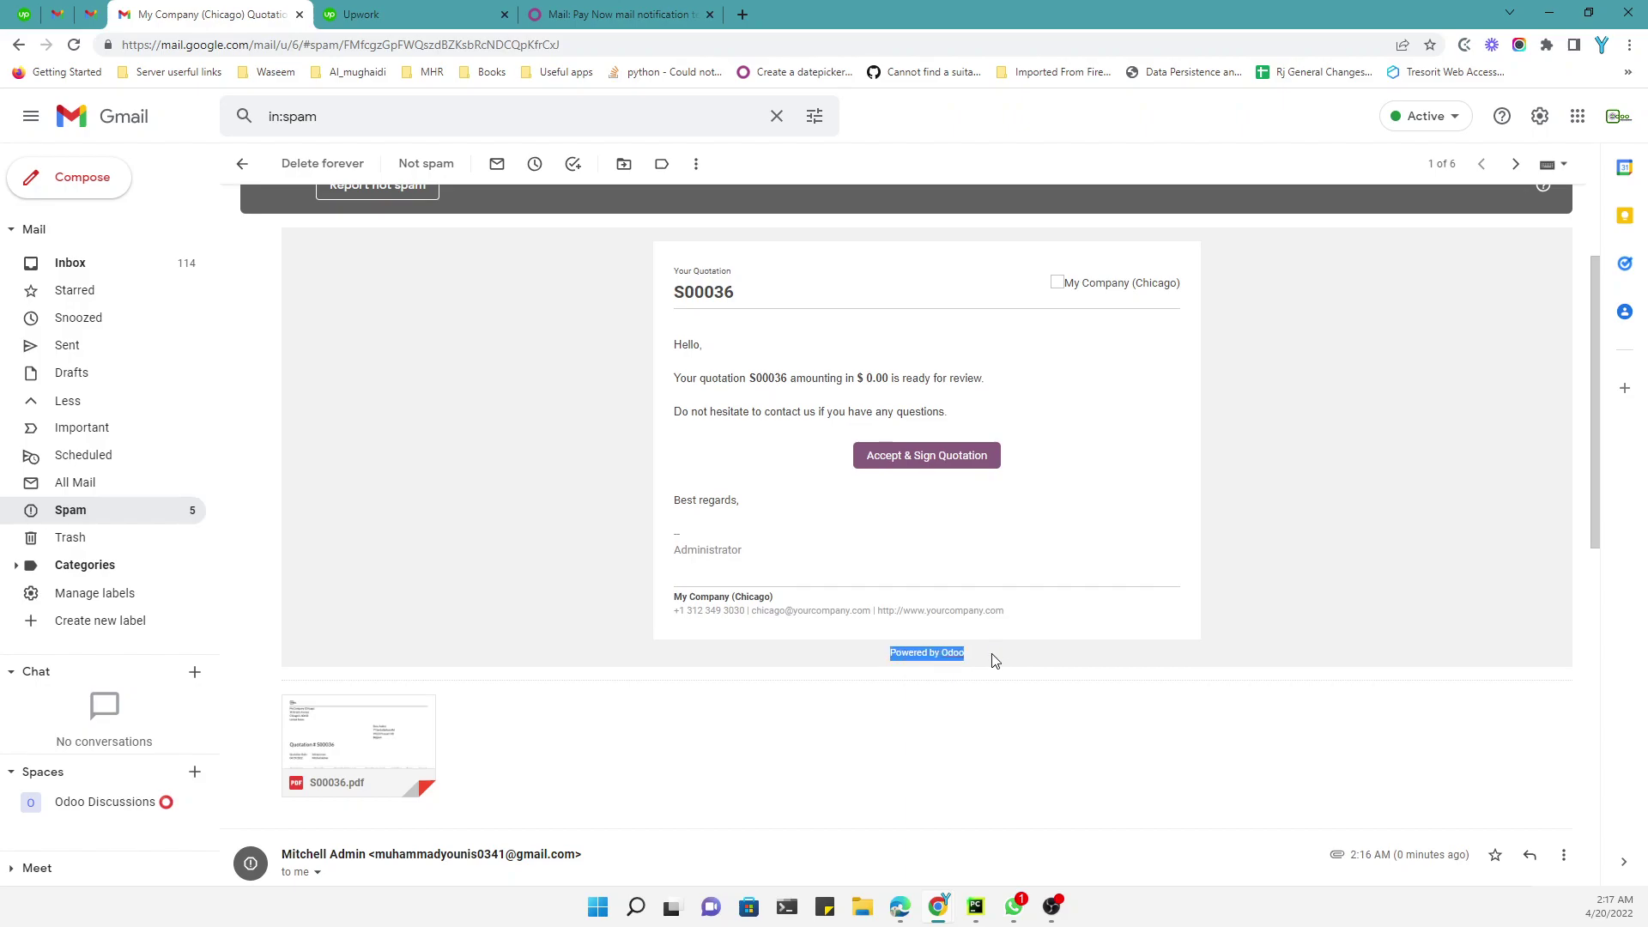
pyautogui.scroll(2, 991, 660)
pyautogui.click(679, 277)
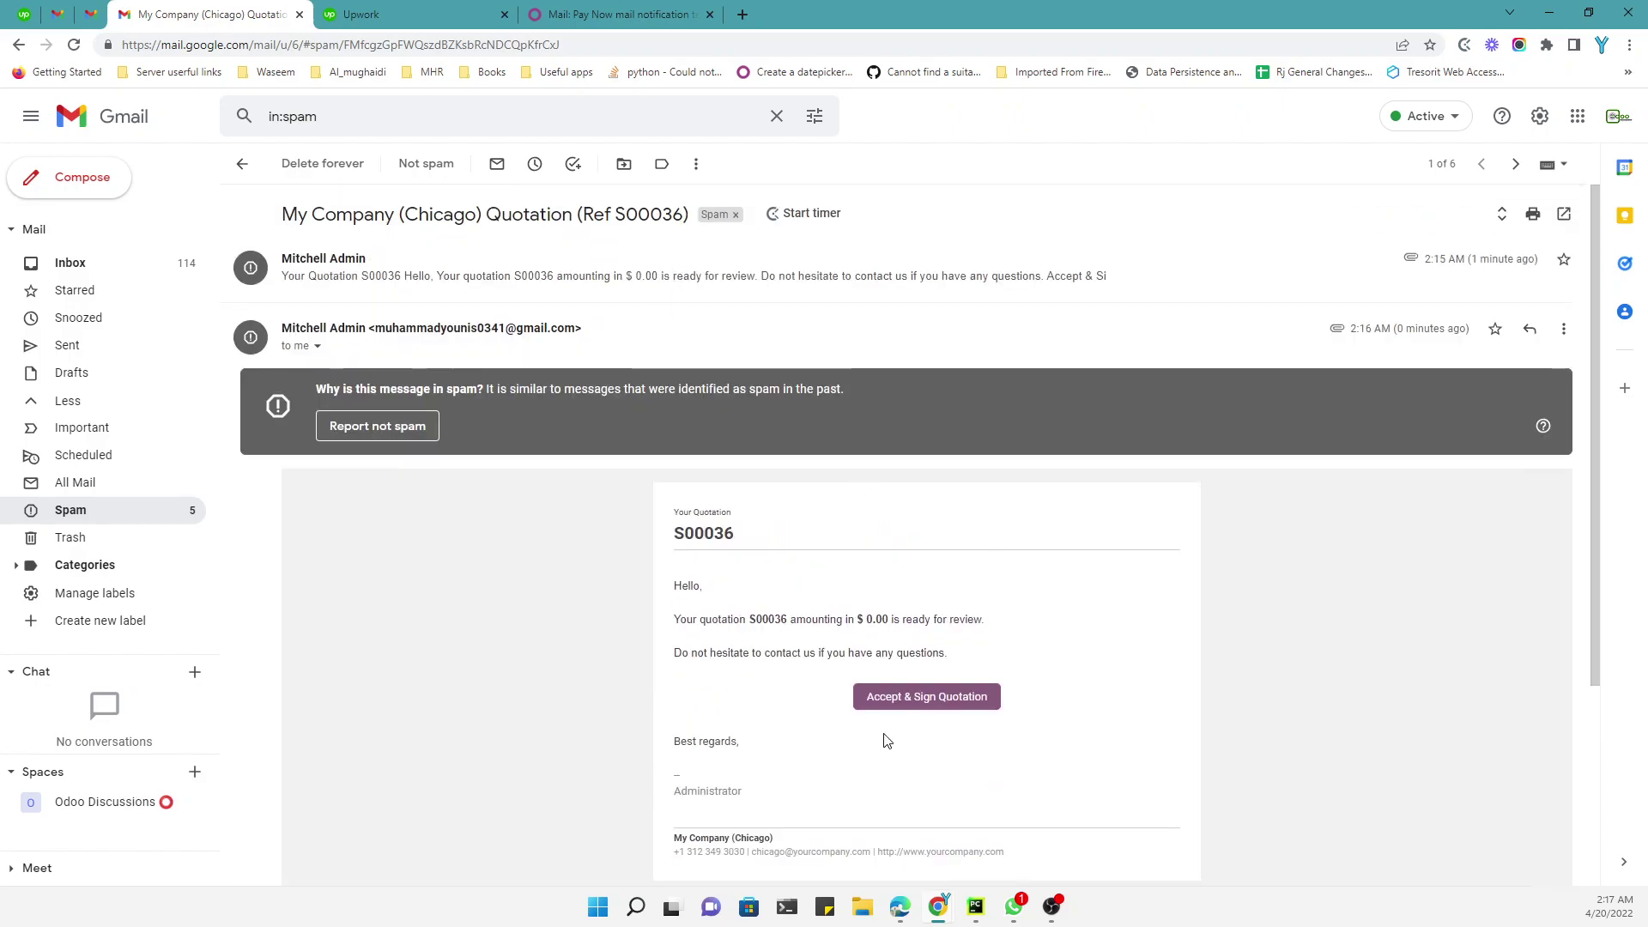
pyautogui.scroll(-2, 877, 740)
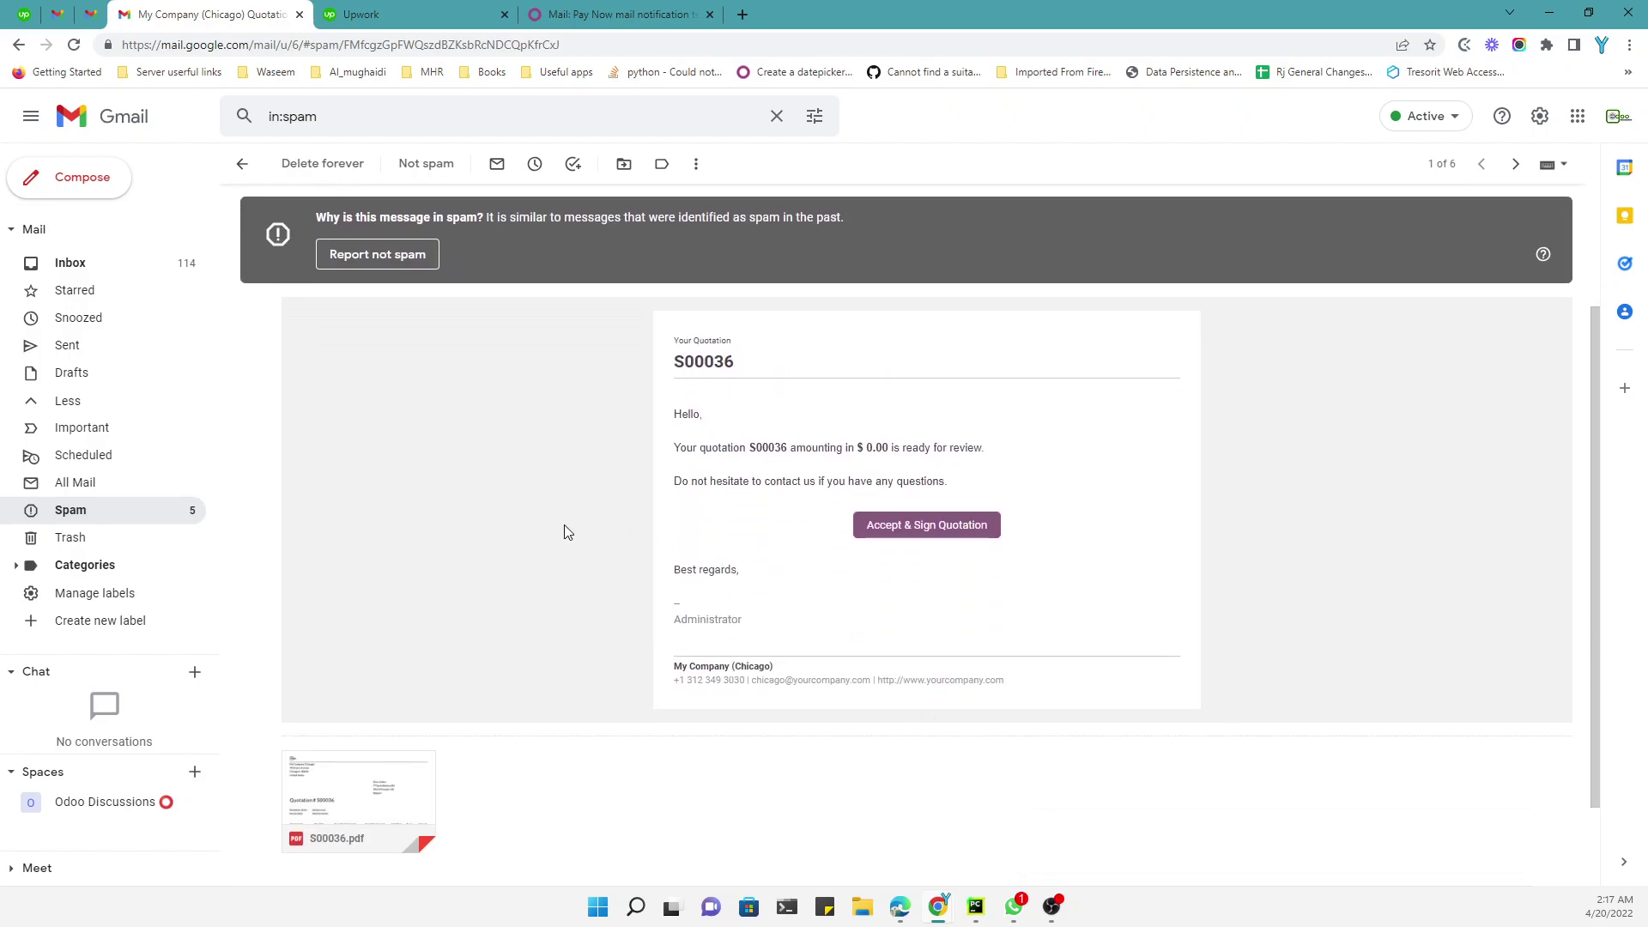
pyautogui.scroll(2, 537, 553)
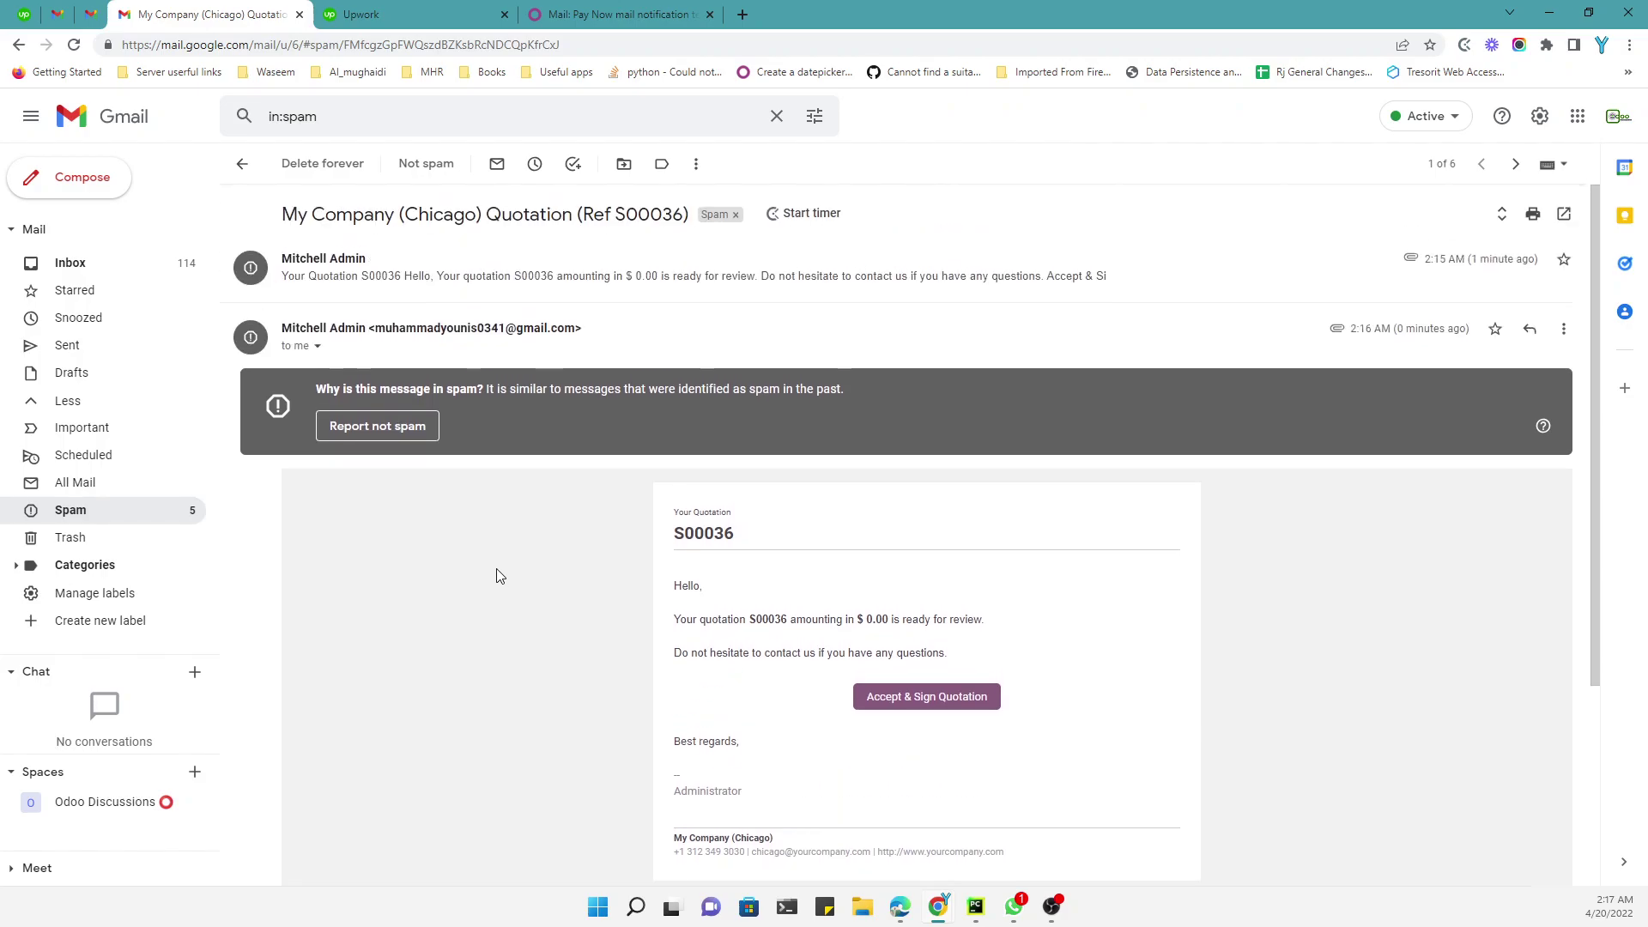